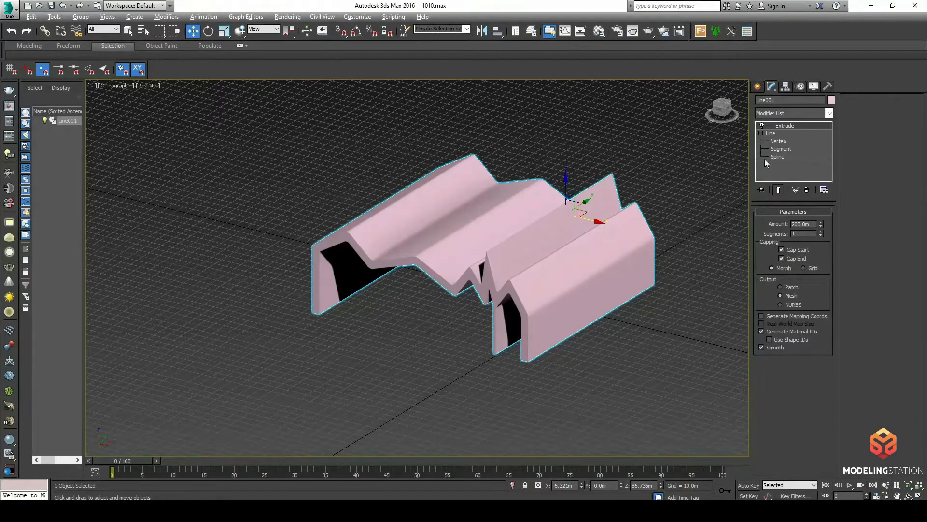
- Convert the extruded line object to an Editable Poly
right_click(560, 285)
mouse_move(621, 377)
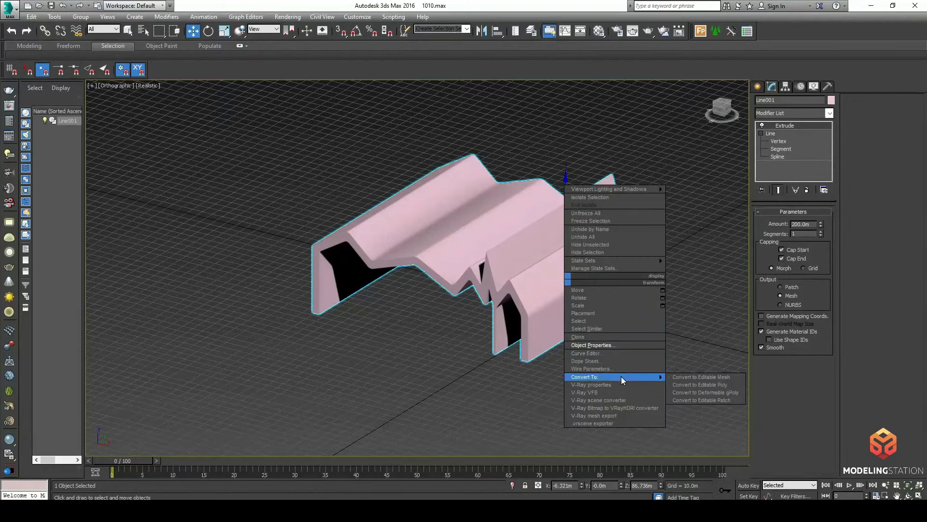
left_click(688, 385)
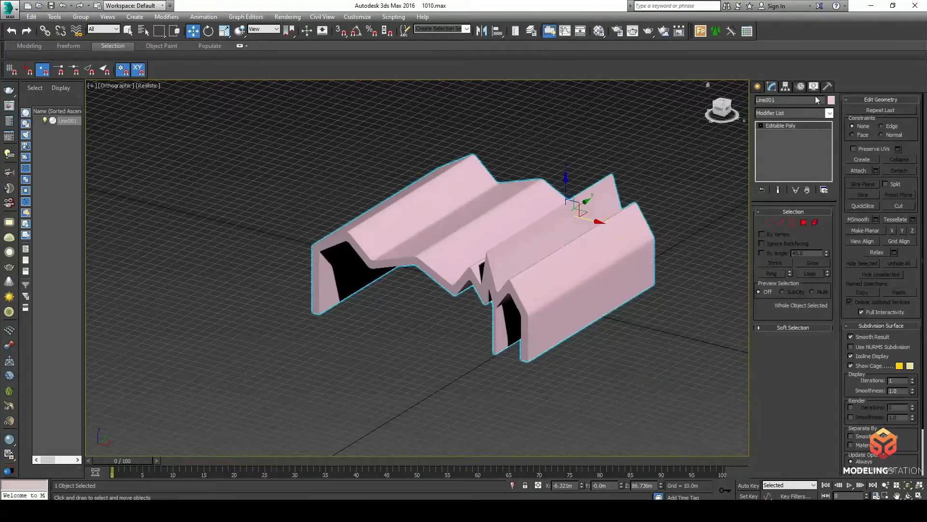
- At edge level, select one lengthwise edge of the outer wall and extend the selection to its whole edge ring
left_click(779, 224)
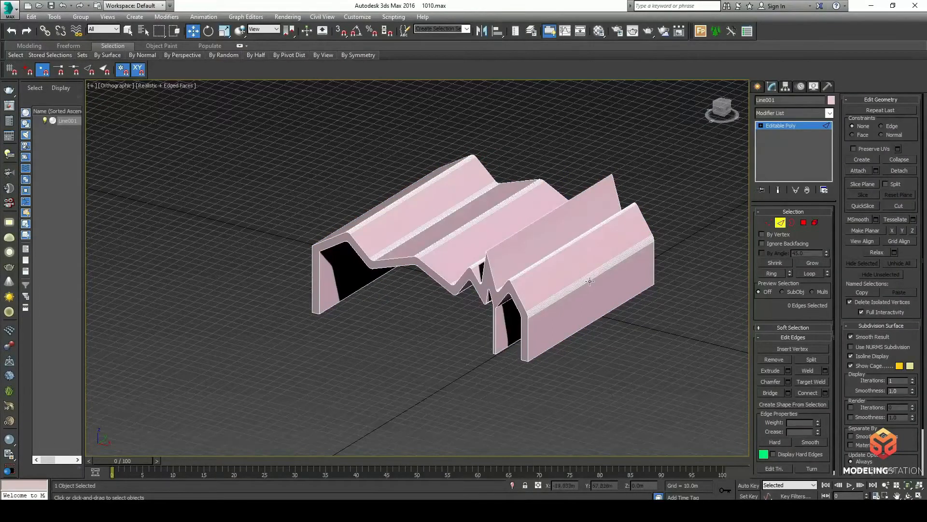
scroll(573, 265, "up", 5)
scroll(533, 324, "up", 2)
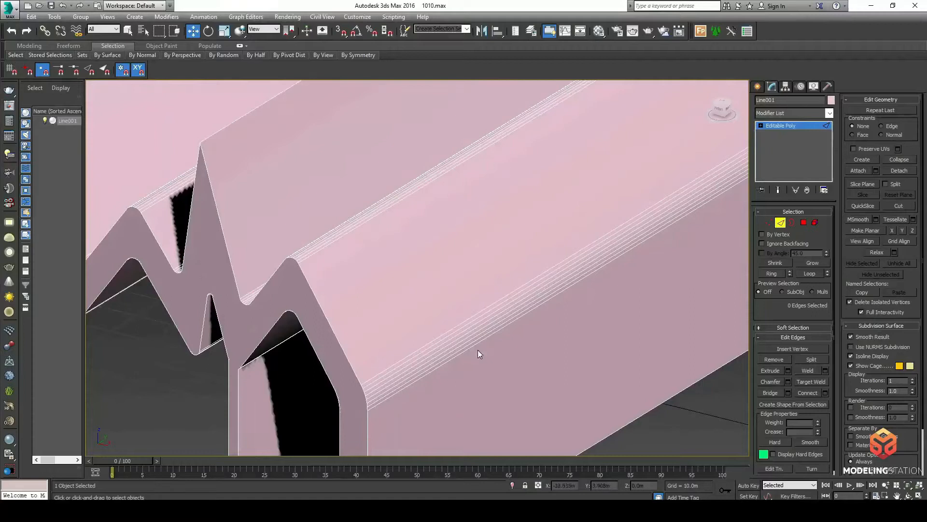
left_click(523, 317)
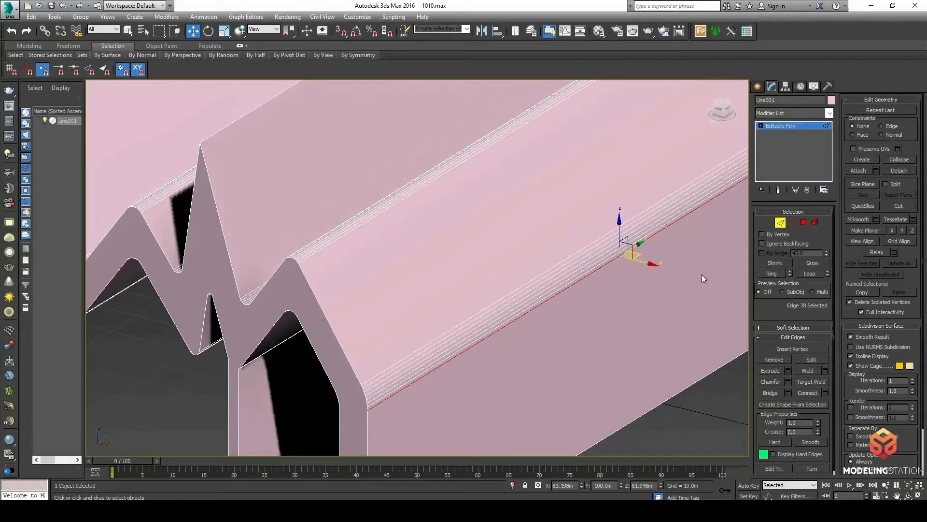
left_click(775, 274)
scroll(685, 306, "down", 5)
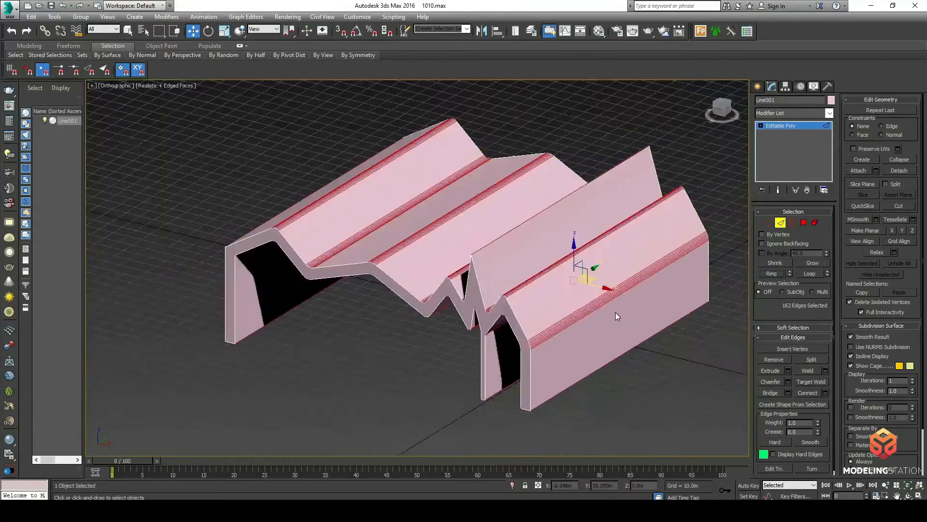
scroll(615, 312, "down", 3)
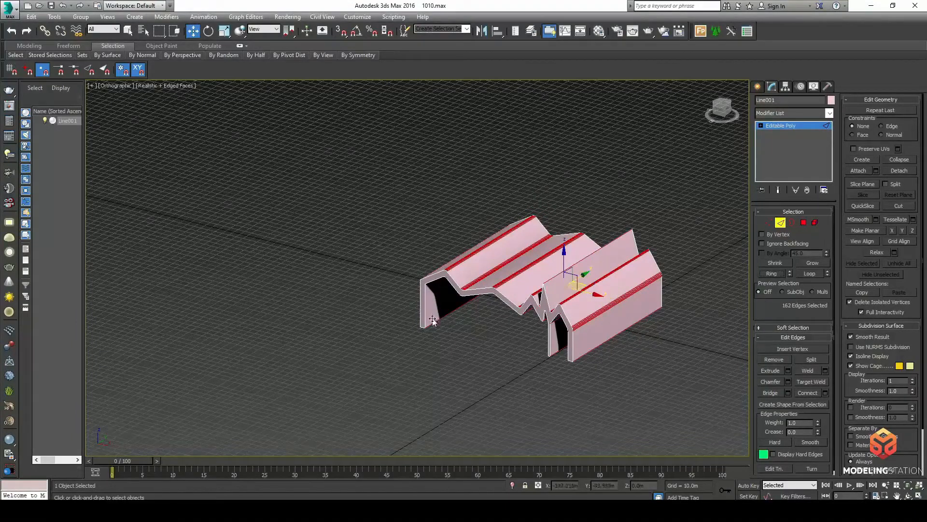
- Connect the selected lengthwise edges with 1 segment, keeping pinch and slide at 0
left_click(464, 297)
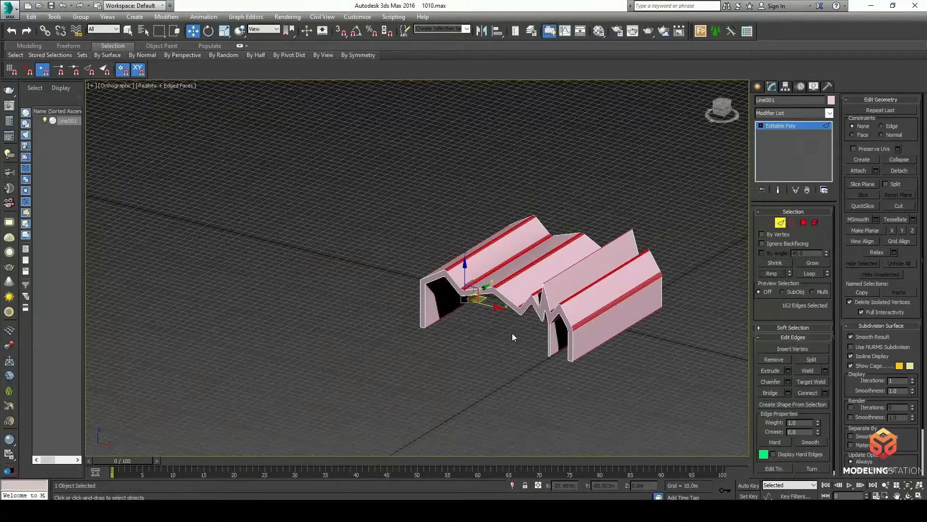
scroll(550, 313, "up", 2)
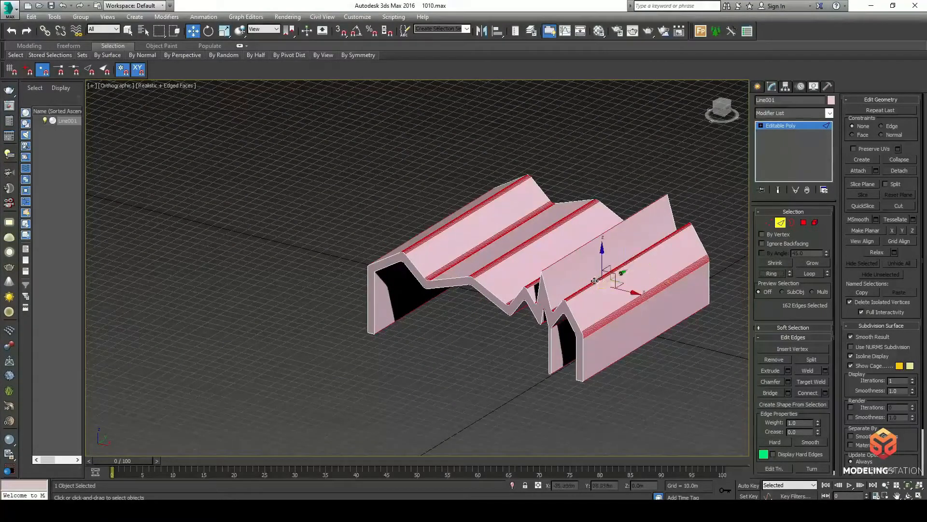
scroll(556, 290, "up", 1)
scroll(425, 334, "up", 1)
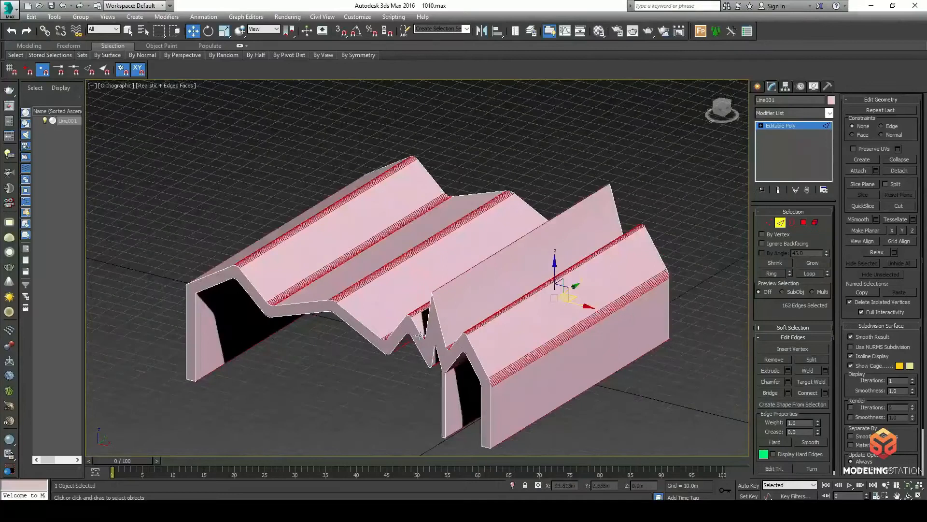
scroll(420, 335, "down", 2)
scroll(429, 337, "up", 2)
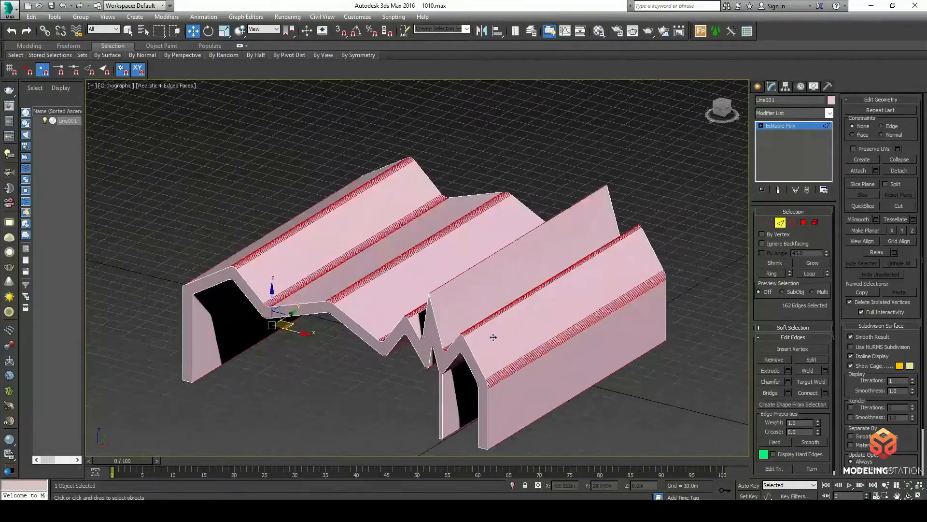
scroll(493, 337, "up", 1)
right_click(537, 357)
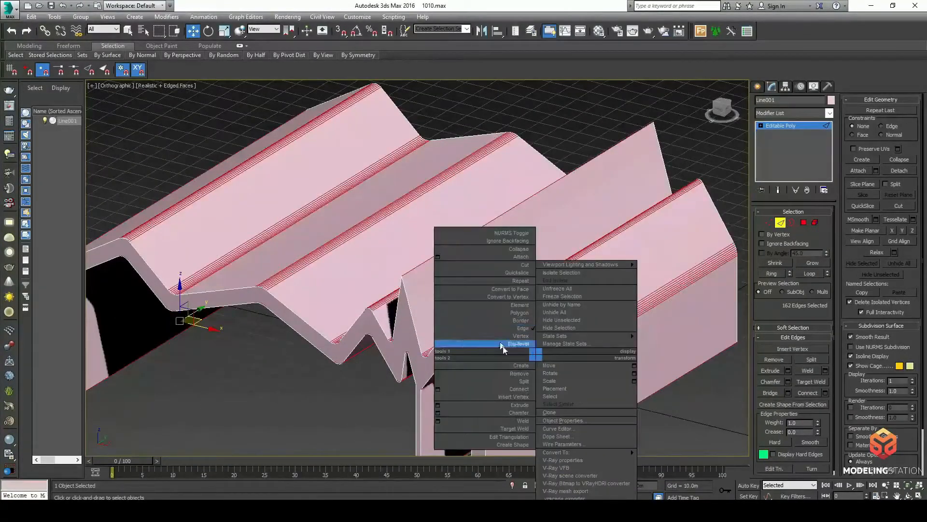
left_click(438, 388)
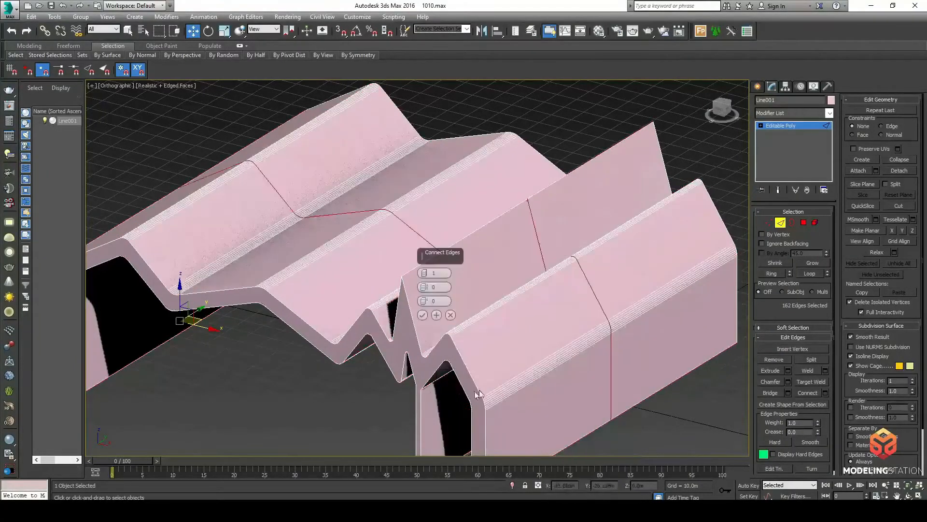
scroll(534, 368, "down", 2)
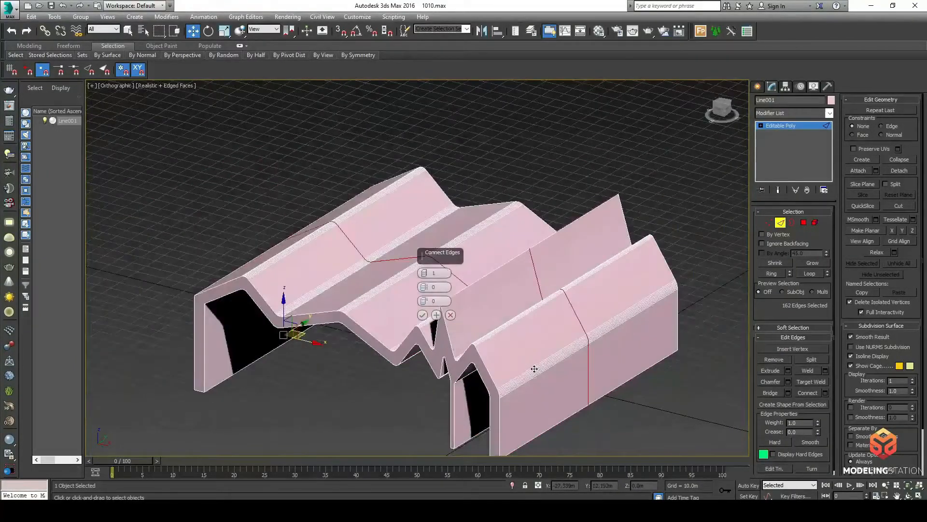
left_click(423, 316)
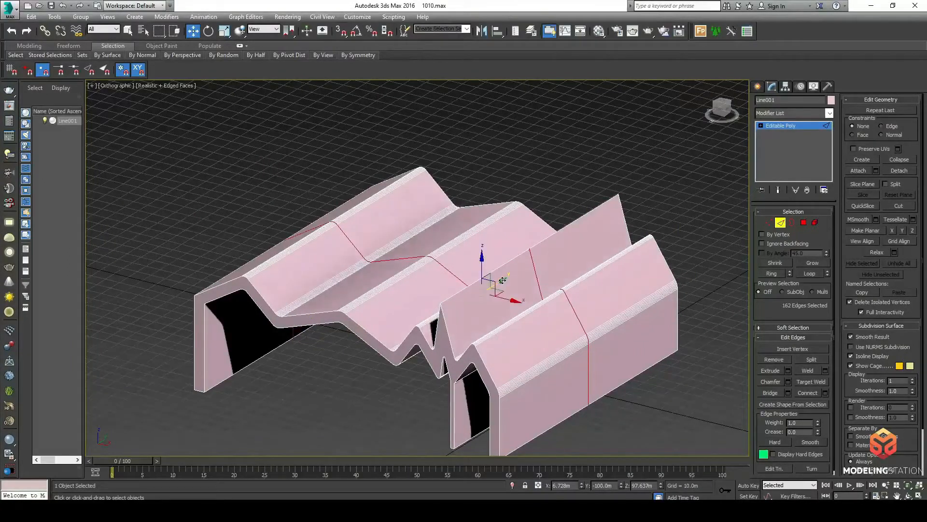
- Move the new edge loop along the Y axis to about -192.4 m, close to the front face, and clear the selection
left_click_drag(502, 280, 423, 328)
middle_click_drag(454, 436, 419, 343)
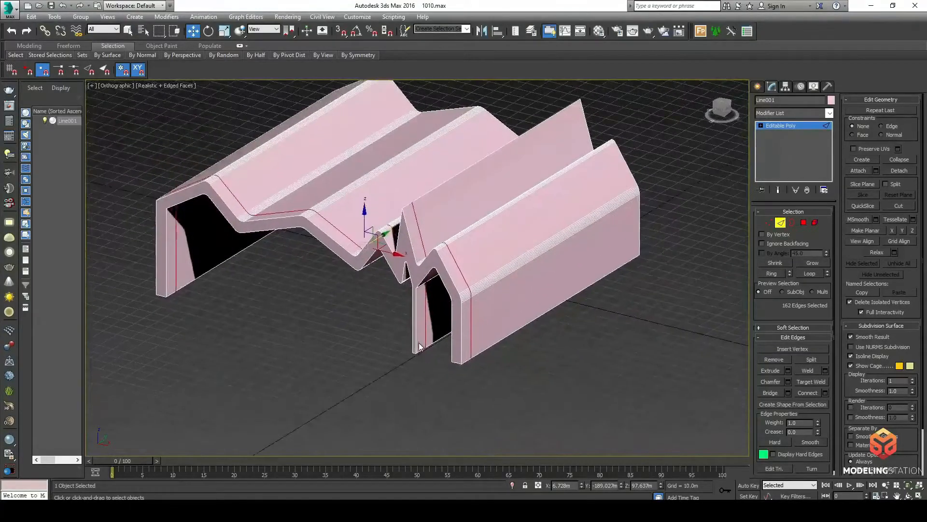
scroll(420, 345, "up", 2)
middle_click_drag(364, 200, 379, 254)
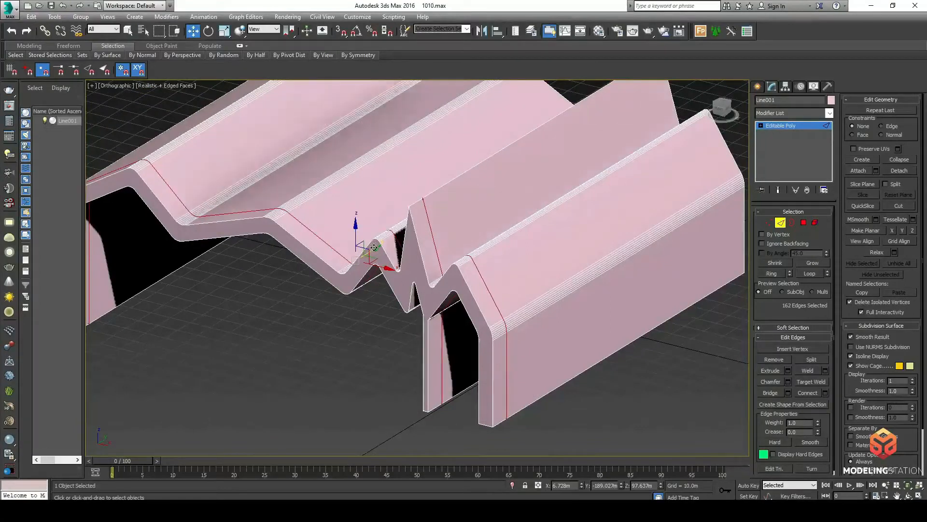
left_click_drag(375, 248, 369, 254)
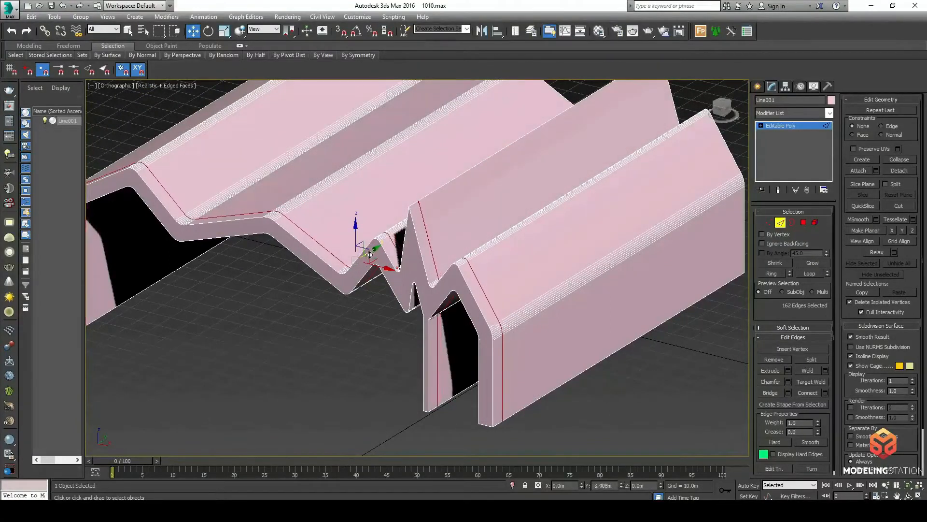
left_click(373, 398)
middle_click_drag(398, 423, 414, 380, "alt")
mouse_move(451, 317)
middle_mouse_down("alt")
mouse_move(441, 310)
mouse_move(456, 311)
middle_mouse_up("alt")
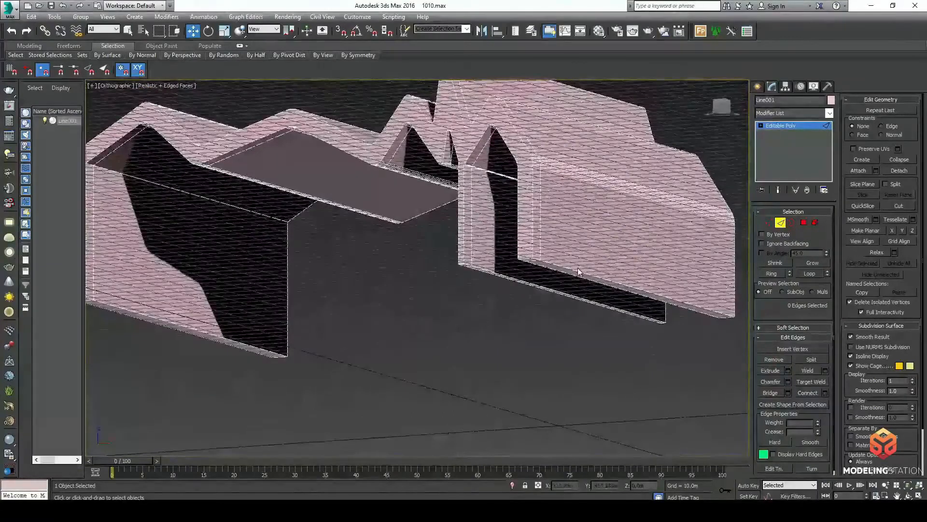
middle_click_drag(545, 296, 565, 271, "alt")
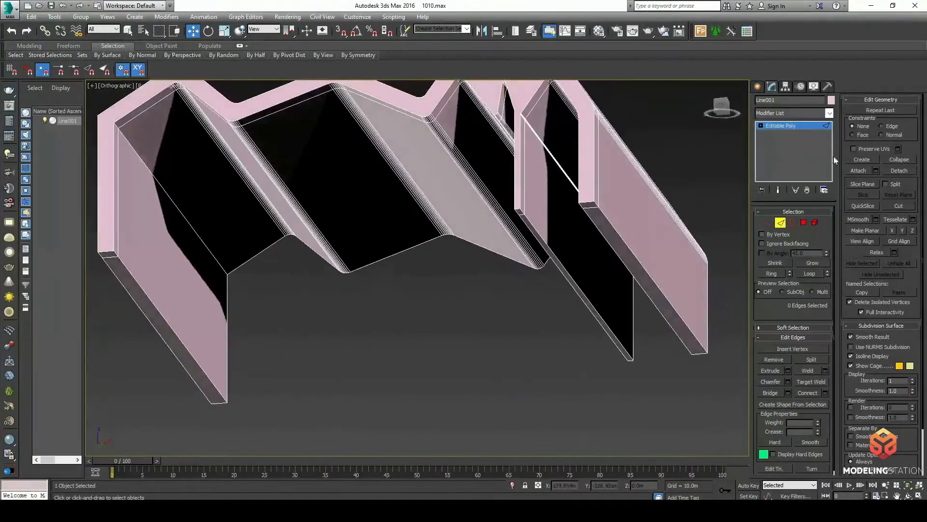
left_click(804, 222)
left_click(615, 247)
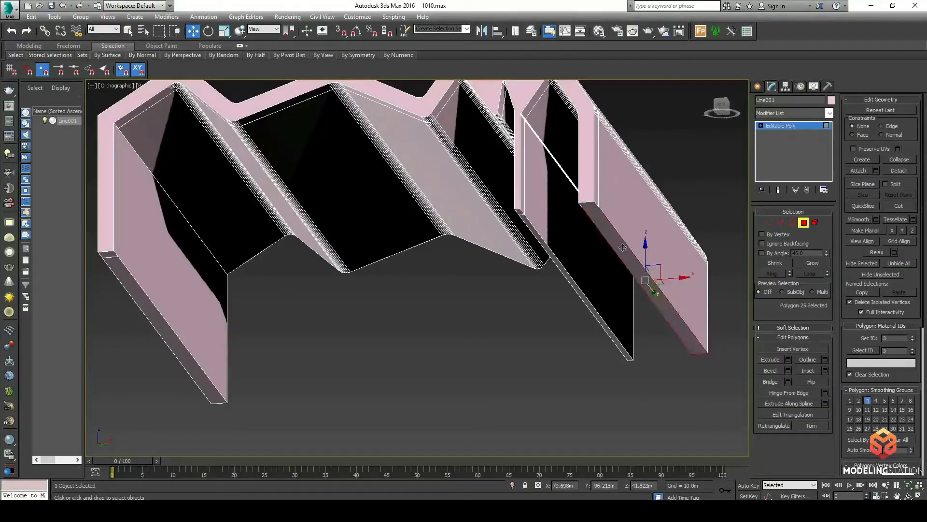
left_click(587, 208, "ctrl")
scroll(497, 281, "up", 2)
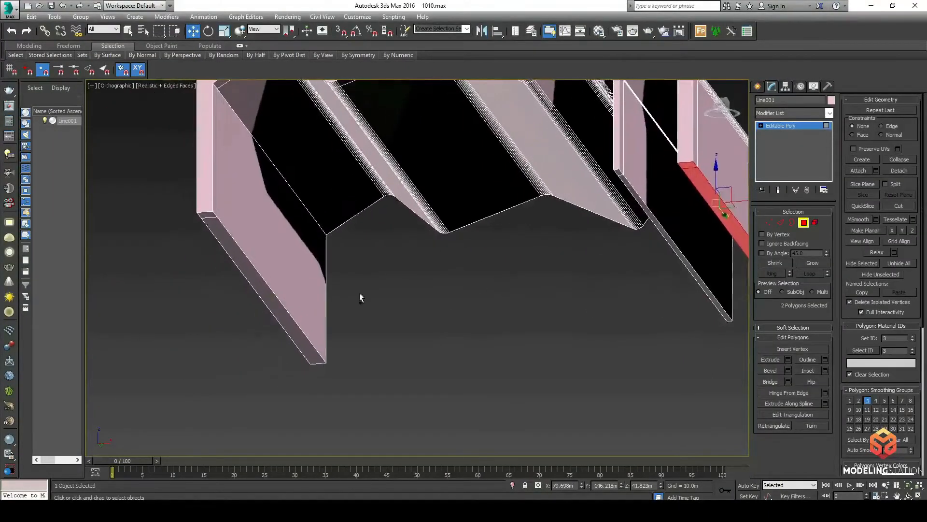
left_click(267, 302, "ctrl")
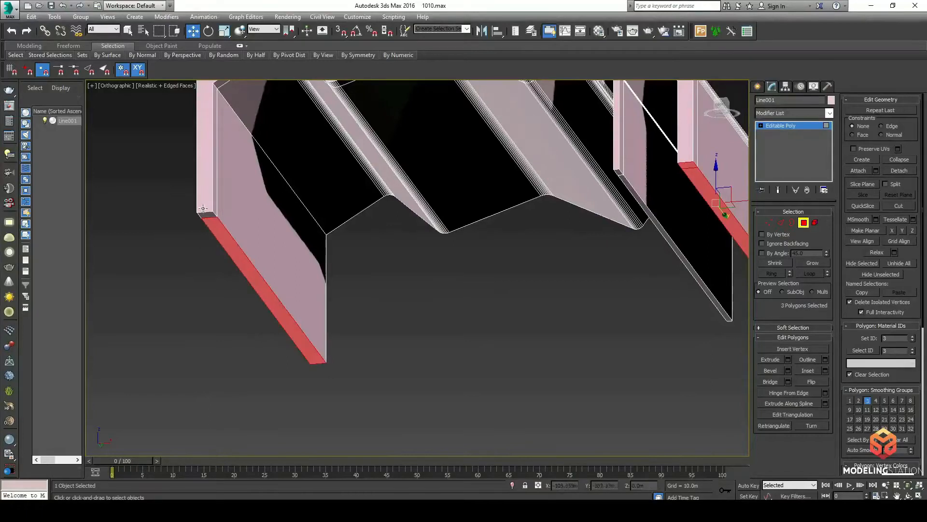
scroll(213, 221, "up", 2)
left_click(206, 211, "ctrl")
scroll(208, 213, "down", 4)
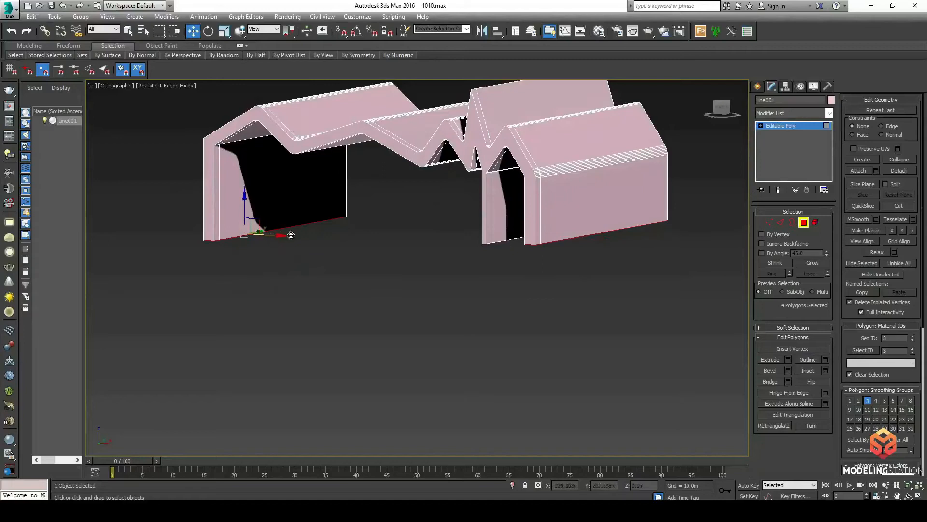
left_click(291, 256)
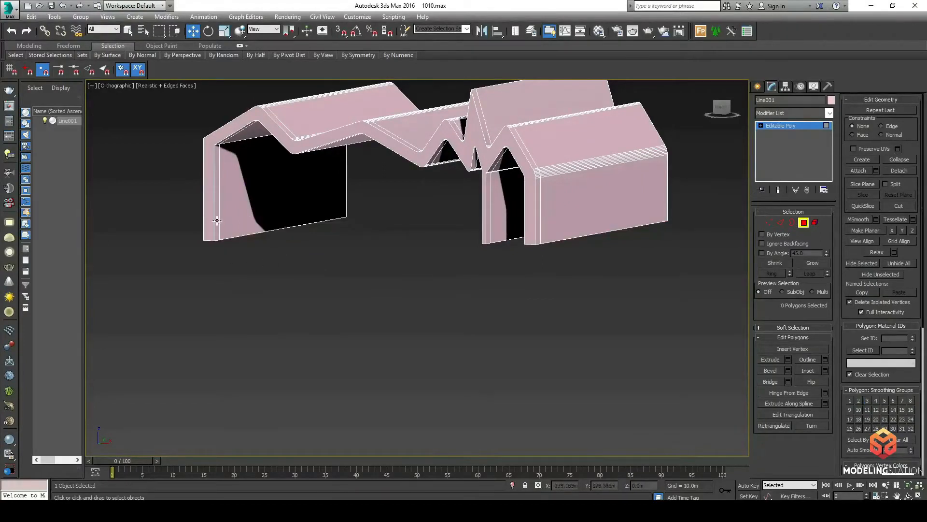
- At edge level, select the connected edge beside the front face on the inner wall and extend it to the full loop
left_click(780, 223)
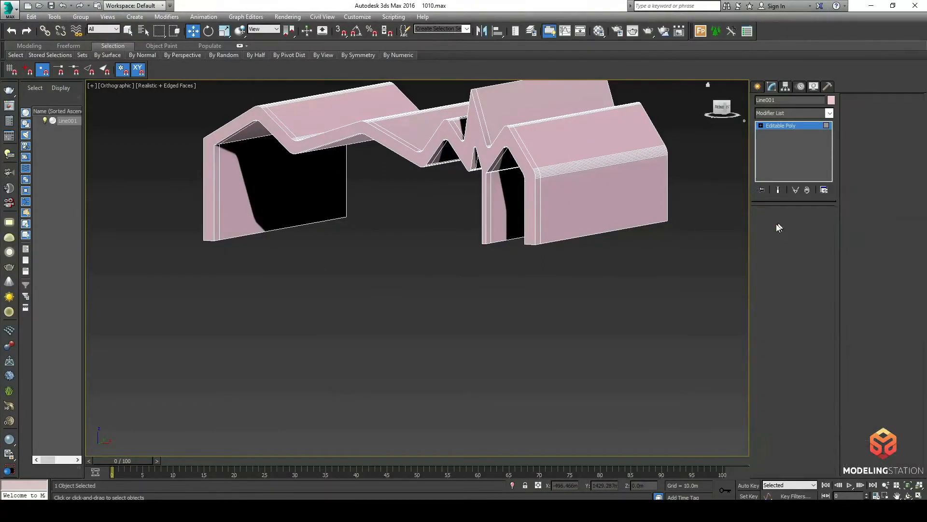
scroll(220, 206, "up", 4)
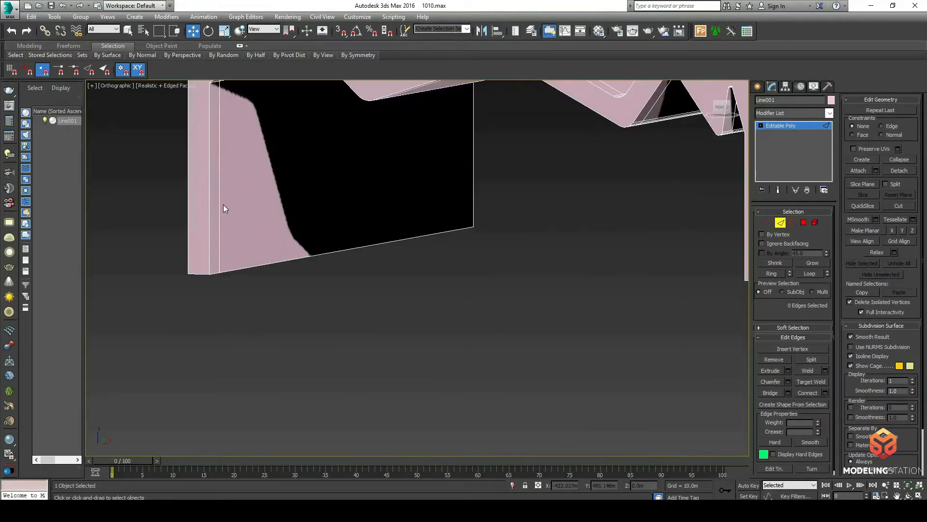
left_click(220, 206)
scroll(257, 223, "down", 4)
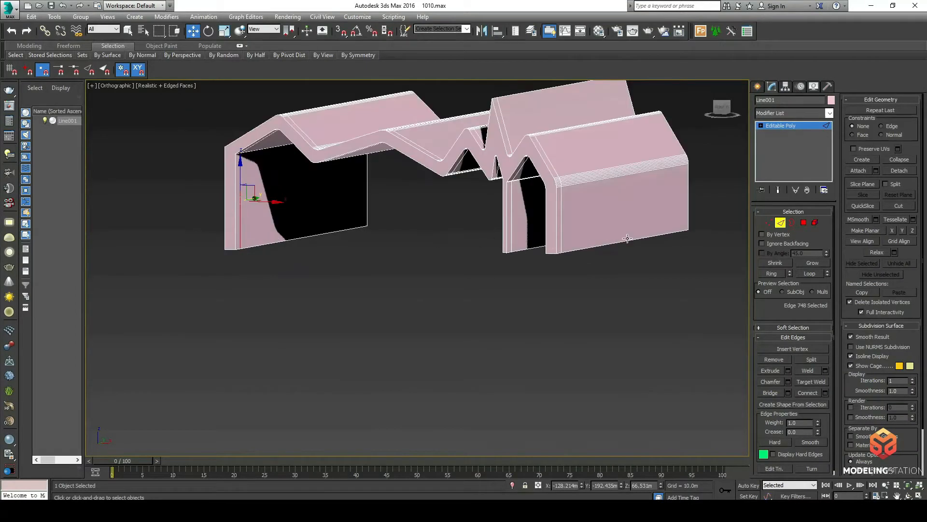
left_click(815, 274)
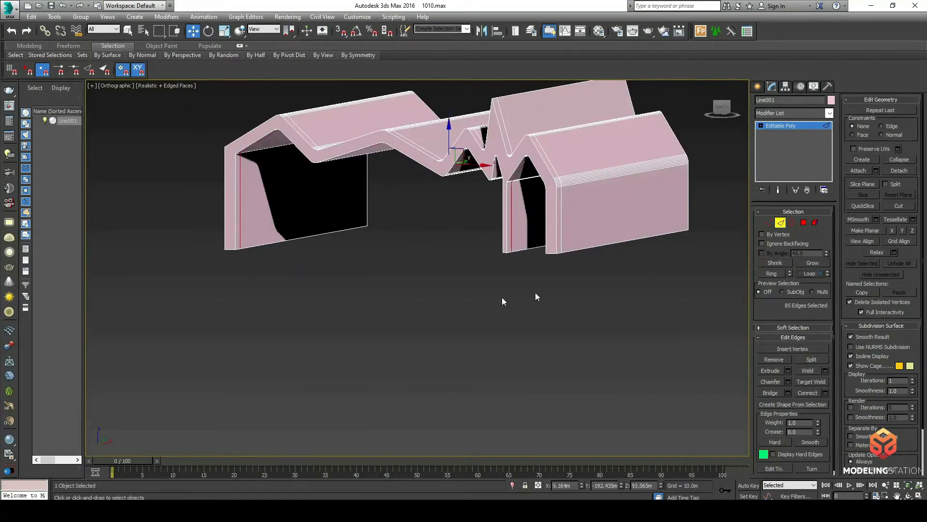
mouse_move(285, 271)
middle_mouse_down()
mouse_move(358, 259)
mouse_move(332, 236)
mouse_move(290, 259)
mouse_move(273, 294)
mouse_move(296, 278)
mouse_move(285, 273)
middle_mouse_up()
key("super")
key("super")
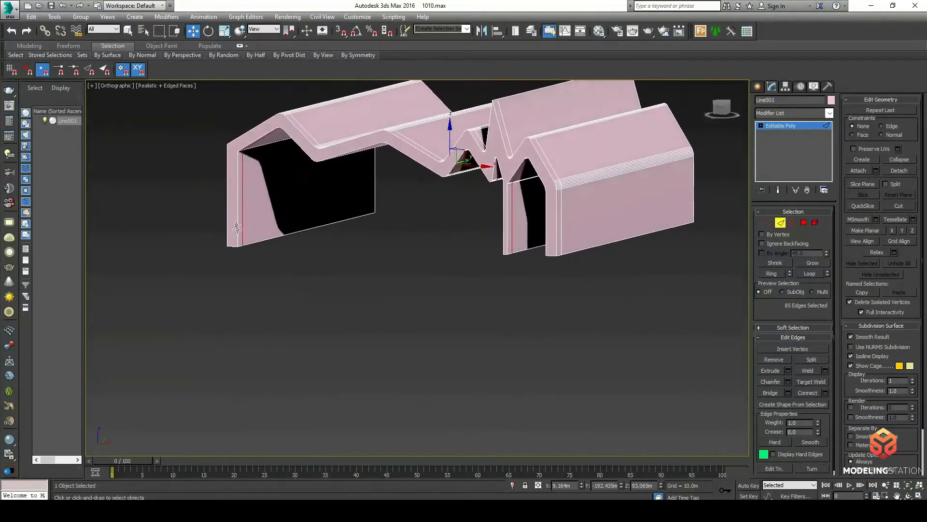
- Create a separate shape of Linear type from the selected edge loop
scroll(271, 241, "up", 5)
right_click(259, 234)
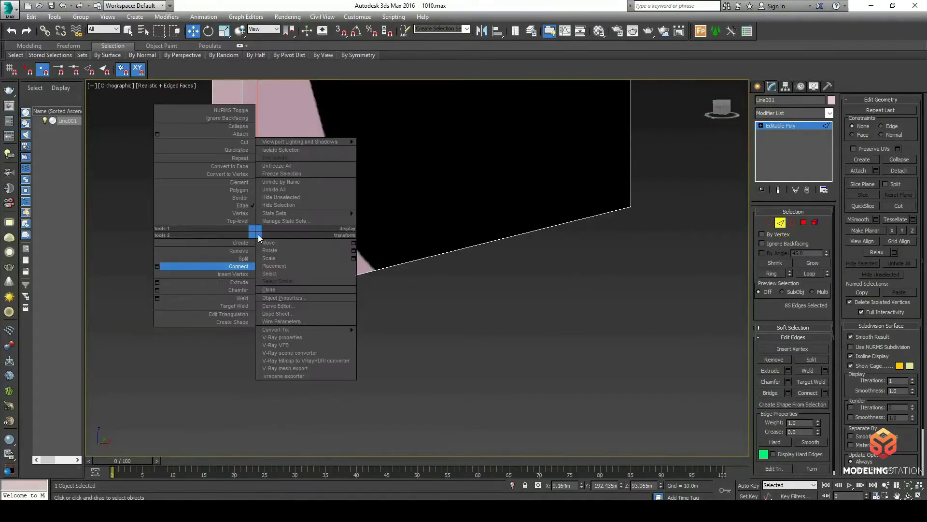
left_click(228, 321)
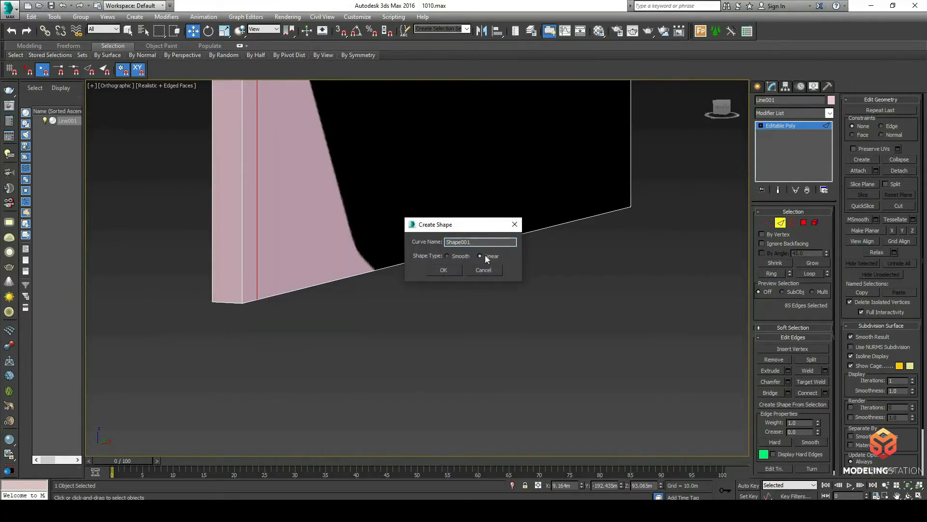
left_click(445, 270)
scroll(448, 277, "down", 8)
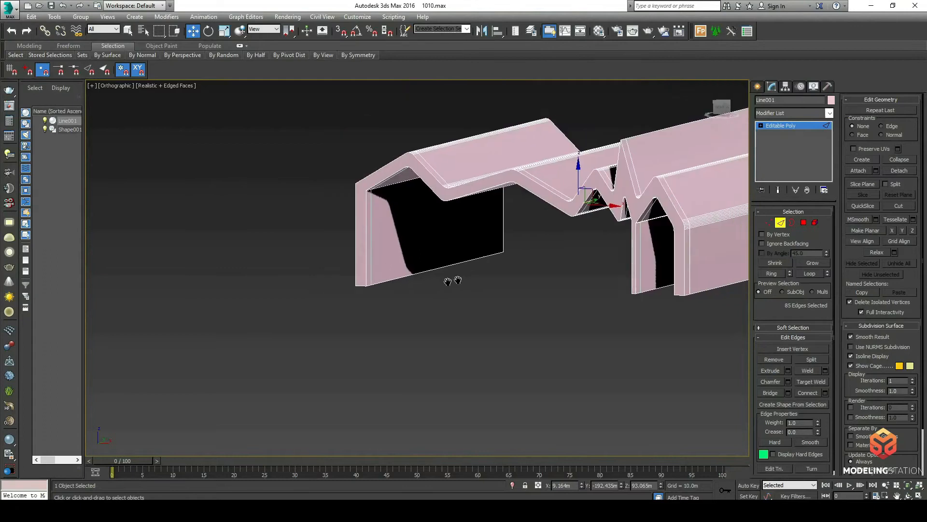
middle_click_drag(381, 306, 363, 306, "alt")
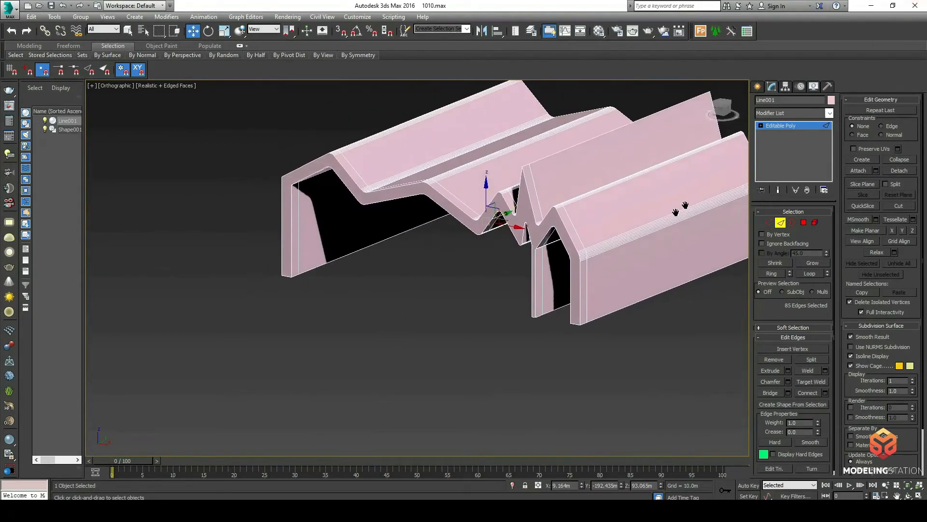
middle_click_drag(691, 204, 616, 301)
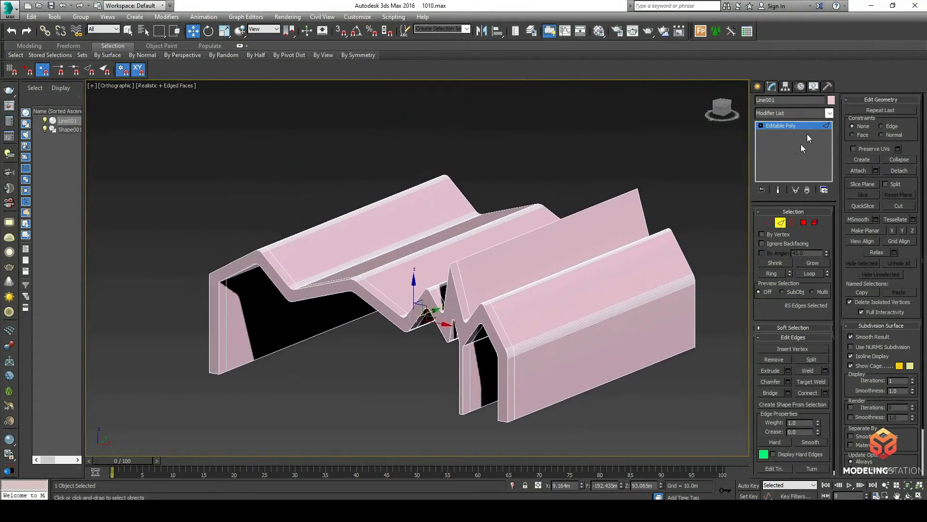
- Create a ground plane beneath the building, about 1048.8 m long and 976.6 m wide
left_click(758, 86)
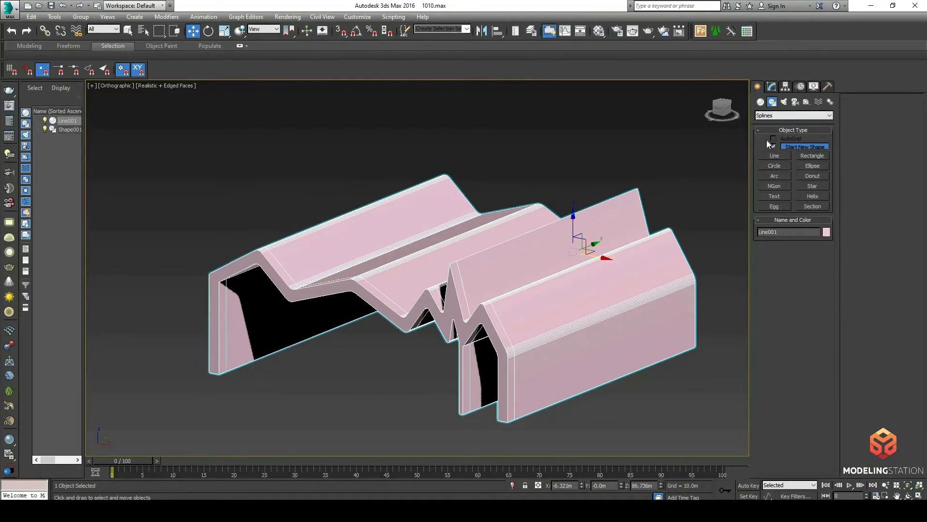
left_click(761, 102)
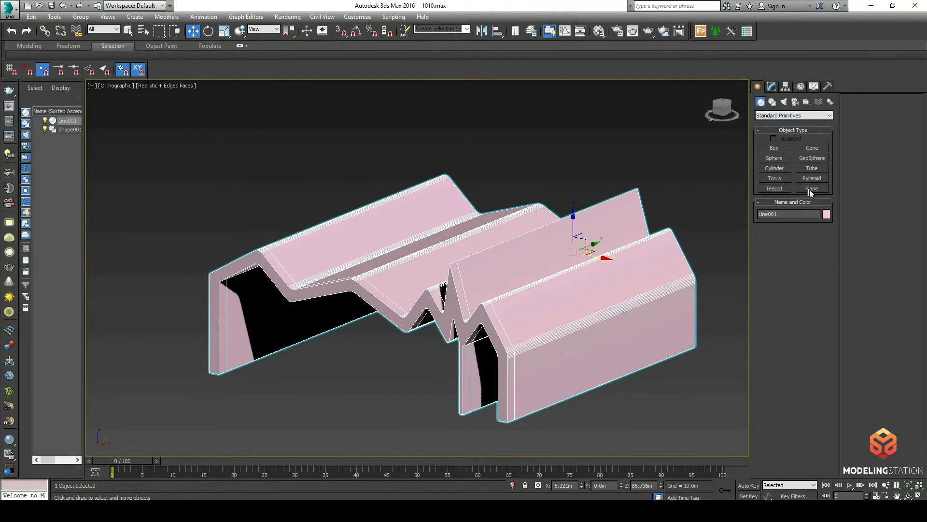
left_click(812, 188)
scroll(582, 228, "down", 5)
mouse_move(583, 229)
middle_mouse_down("alt")
mouse_move(569, 264)
mouse_move(578, 241)
middle_mouse_up("alt")
scroll(589, 154, "down", 4)
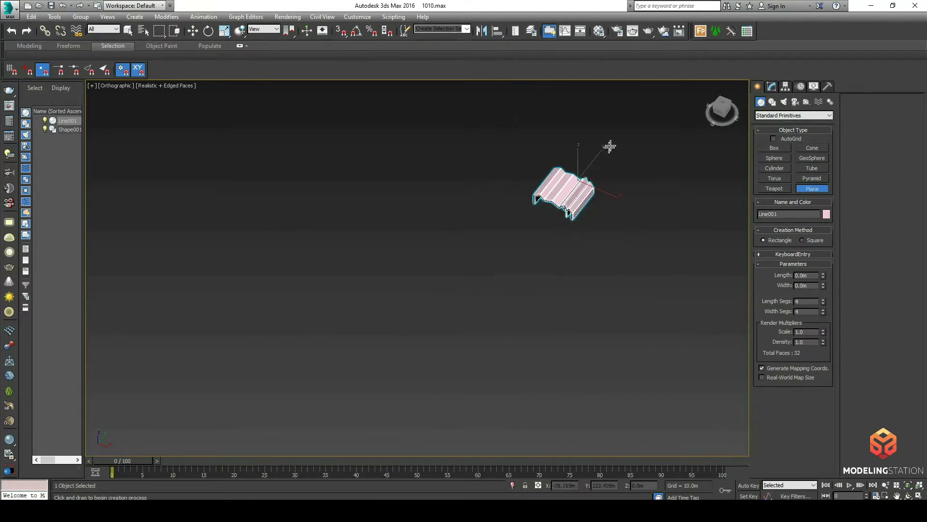
left_click_drag(695, 164, 411, 227)
scroll(532, 223, "up", 4)
middle_click_drag(532, 223, 538, 220, "alt")
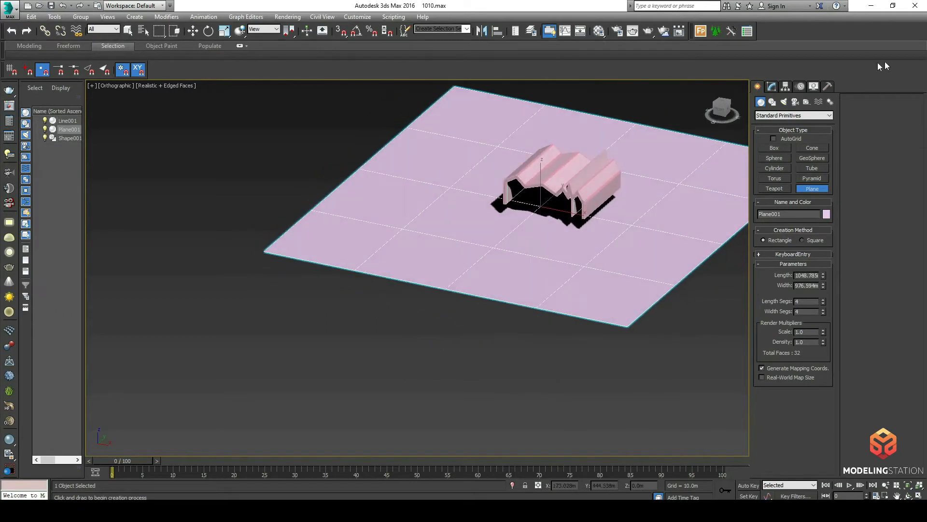
- Change the ground plane's object color to light violet
left_click(827, 214)
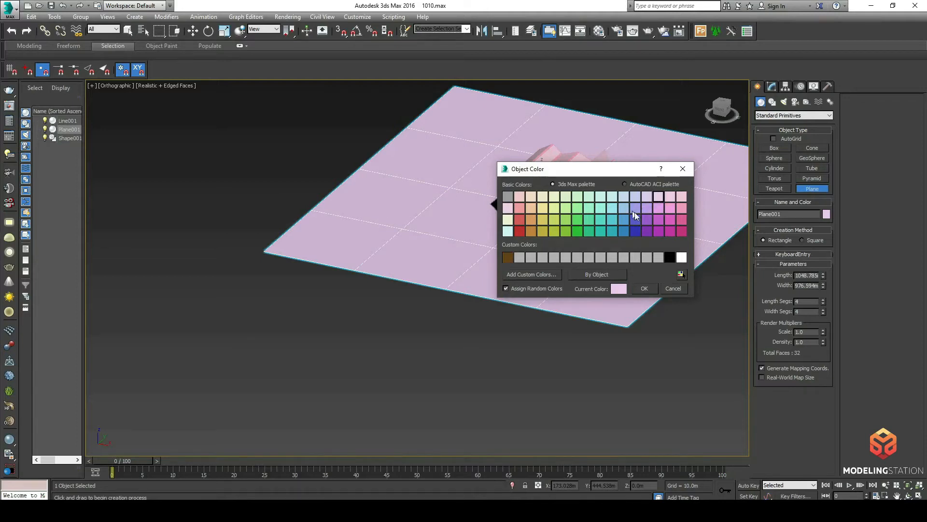
left_click(624, 208)
left_click(647, 208)
left_click(645, 288)
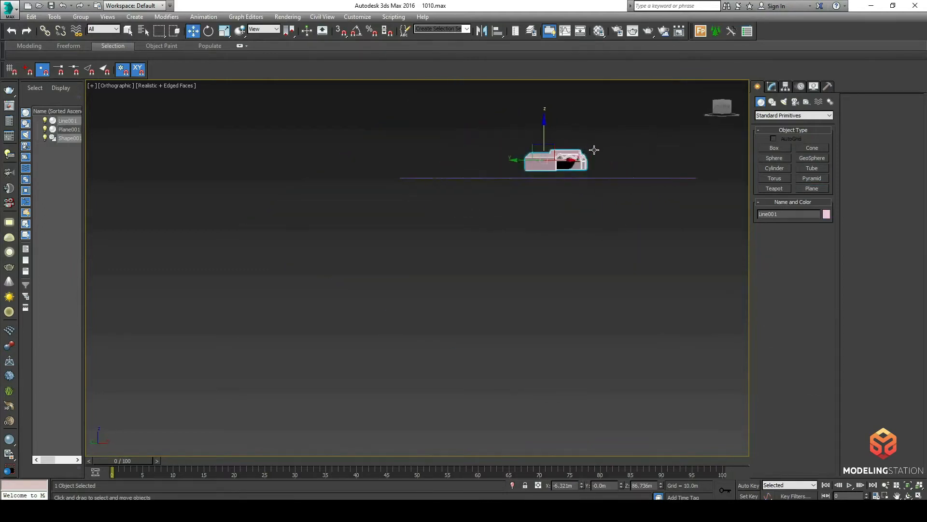
- Select the building together with the extracted loop shape and move both vertically to rest on the ground plane
middle_click_drag(594, 150, 527, 152, "alt")
left_click(607, 115)
left_click_drag(637, 123, 516, 167)
middle_click_drag(516, 167, 533, 184, "alt")
scroll(536, 183, "up", 5)
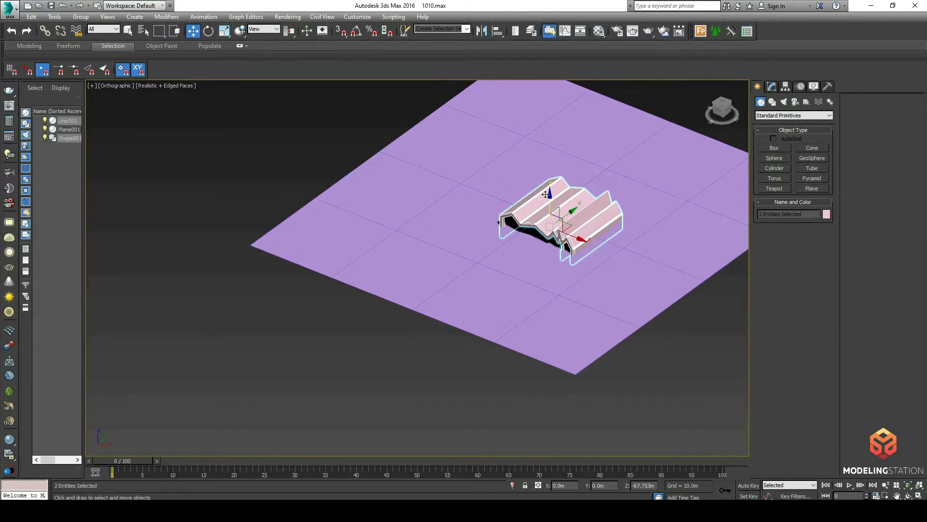
middle_click_drag(549, 171, 547, 205, "alt")
left_click_drag(550, 192, 547, 179)
middle_click_drag(592, 173, 577, 187, "alt")
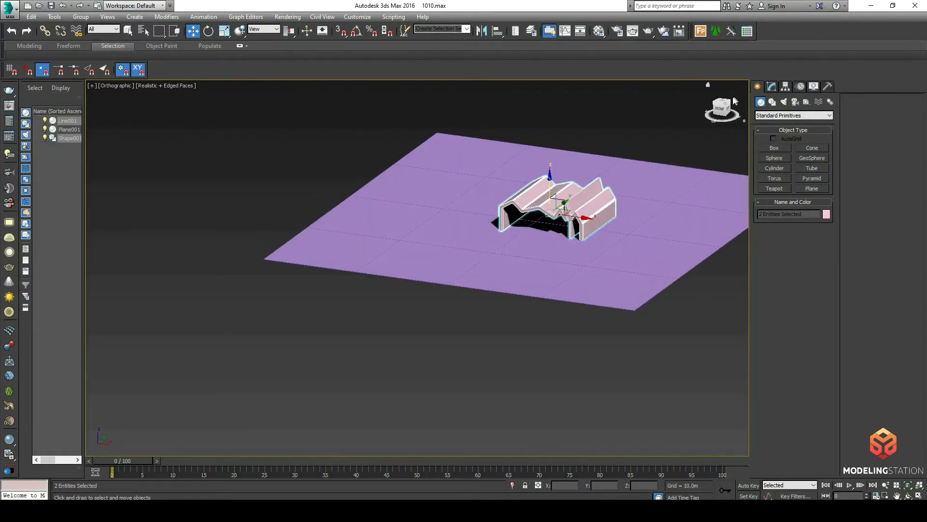
- Draw a short two-point spline line on the ground plane beside the building's front
left_click(685, 120)
left_click(771, 87)
left_click(758, 88)
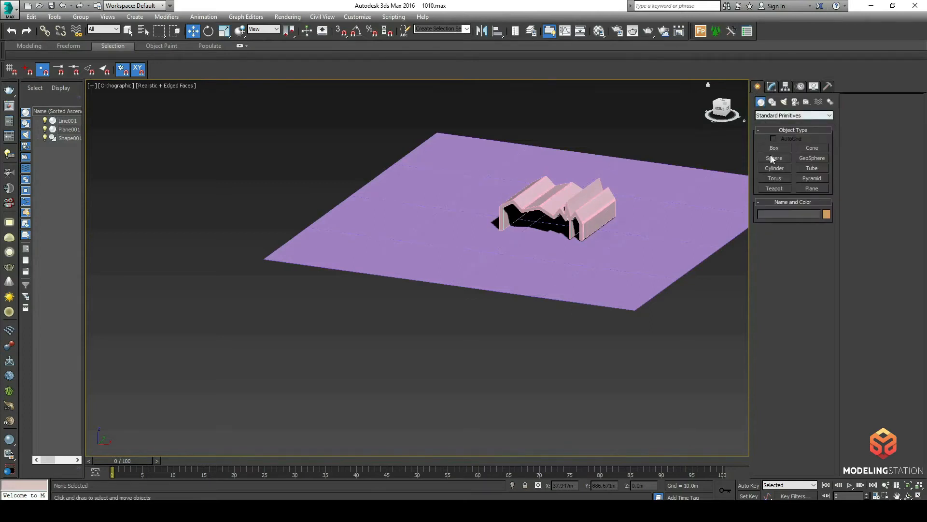
left_click(773, 102)
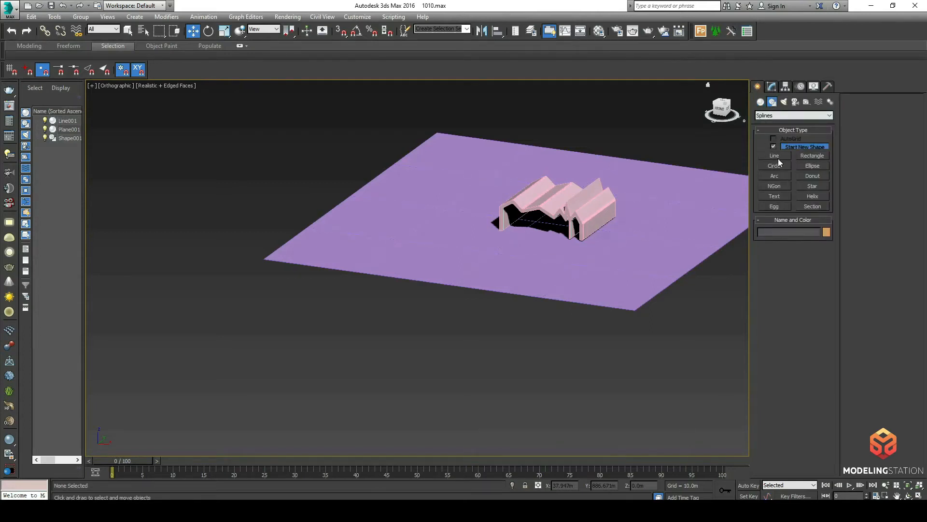
left_click(775, 156)
scroll(587, 283, "up", 6)
left_click(642, 224)
left_click(656, 257)
right_click(658, 240)
- Attach the loop shape extracted from the building's inner wall to the new two-point line
left_click(771, 86)
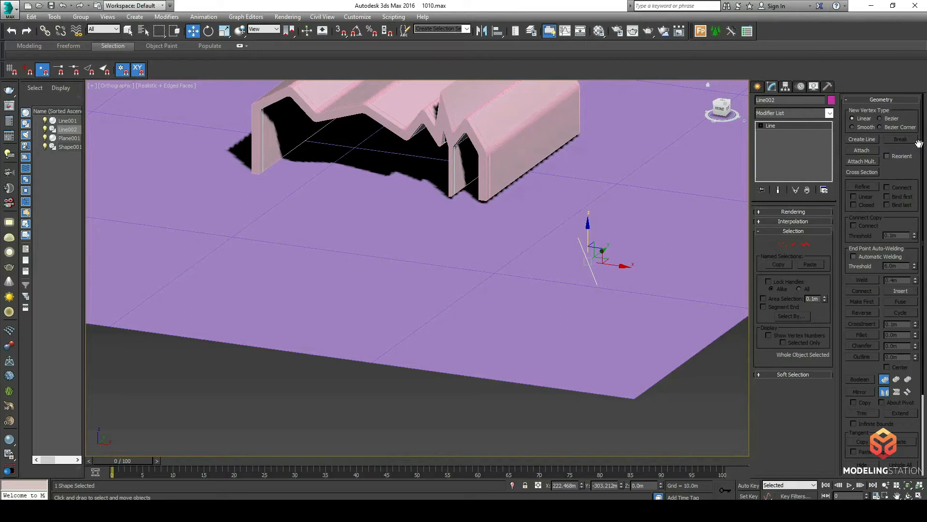
left_click(862, 151)
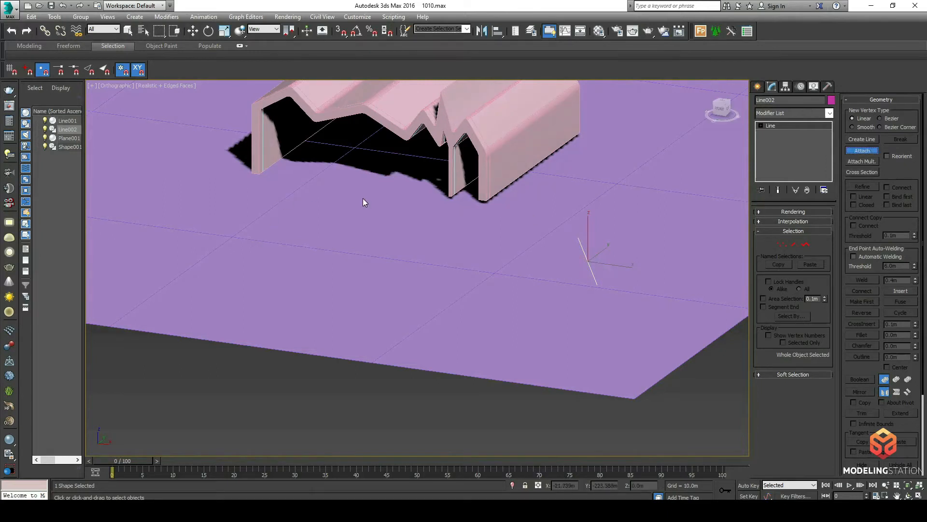
scroll(251, 143, "up", 4)
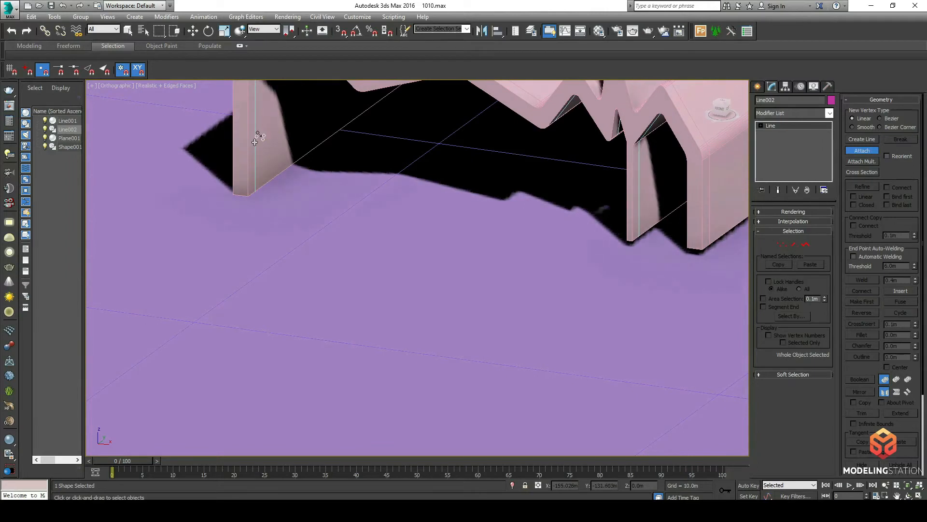
left_click(255, 142)
scroll(261, 149, "down", 5)
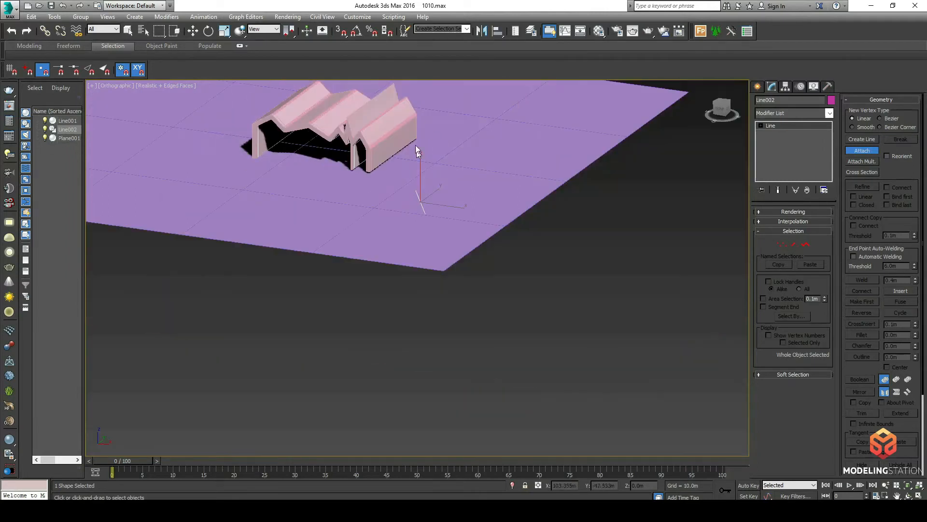
middle_click_drag(422, 165, 430, 198)
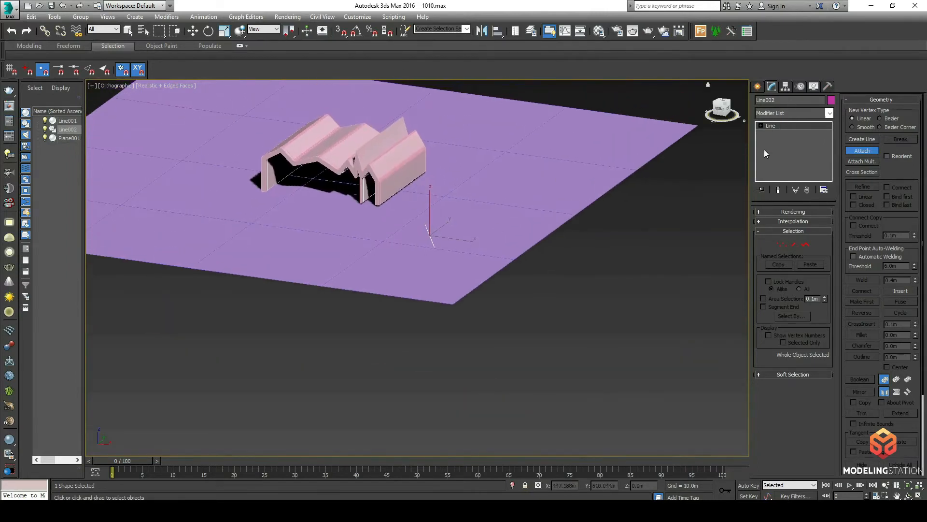
- At spline level, delete the short two-point spline, leaving only the attached loop in the line object
left_click(760, 126)
left_click(779, 148)
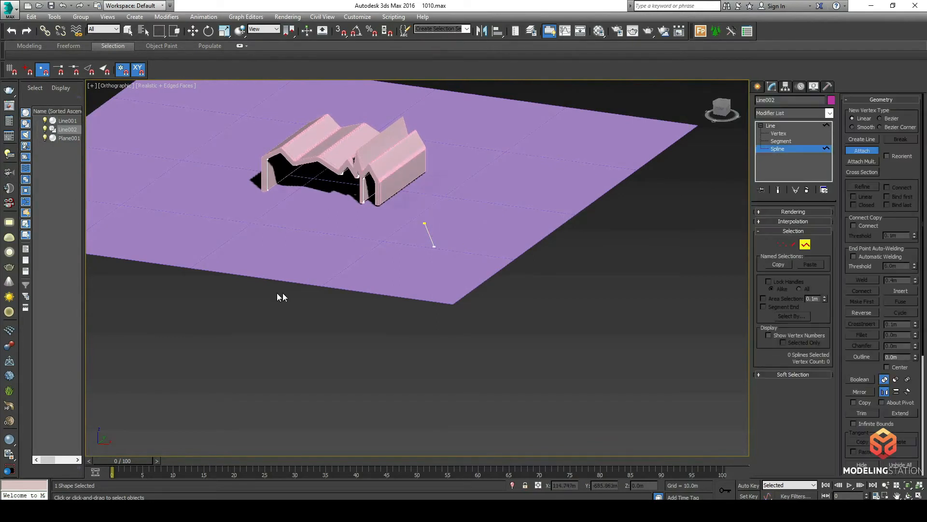
scroll(338, 244, "up", 2)
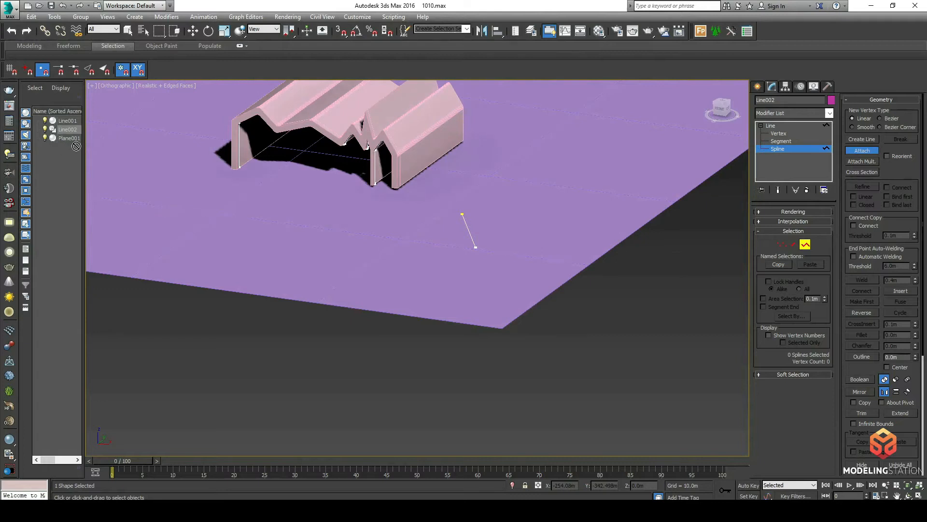
right_click(513, 222)
left_click(471, 237)
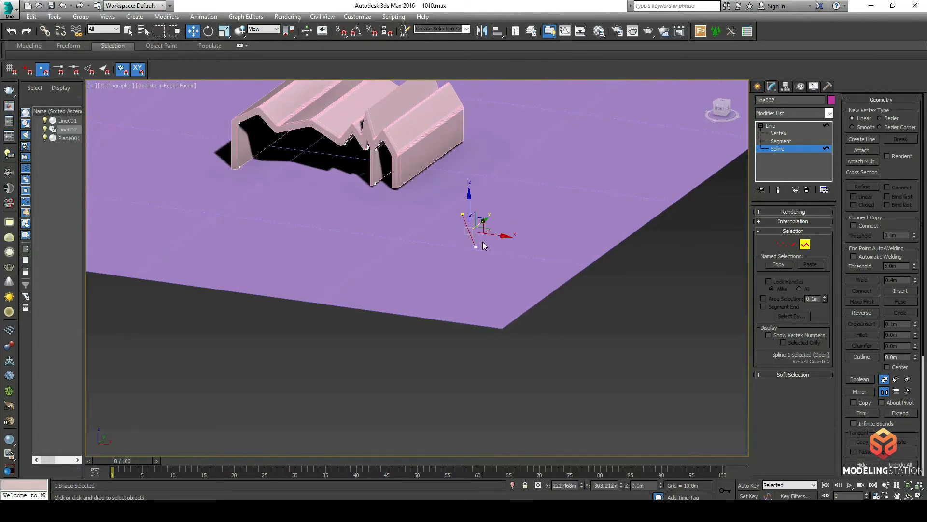
key("Delete")
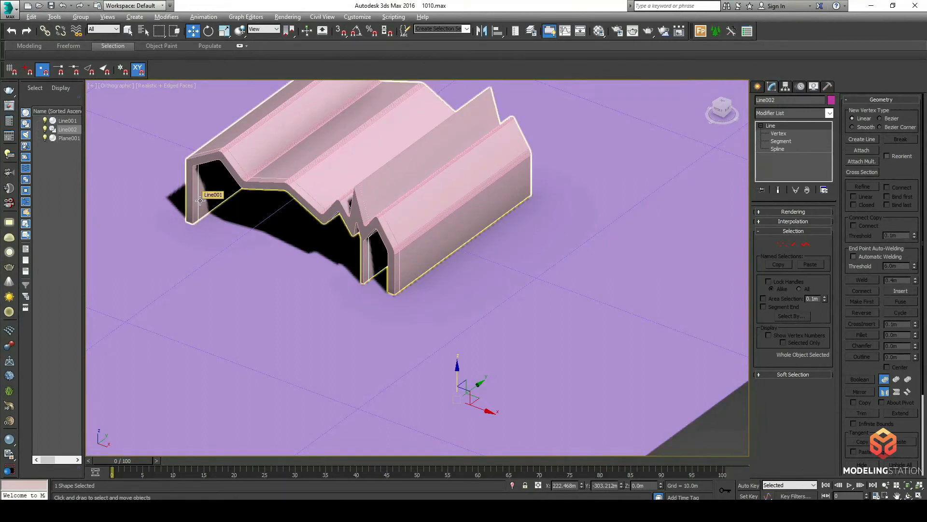
- Add an Extrude modifier to the loop line with an amount of -114 m
left_click(798, 112)
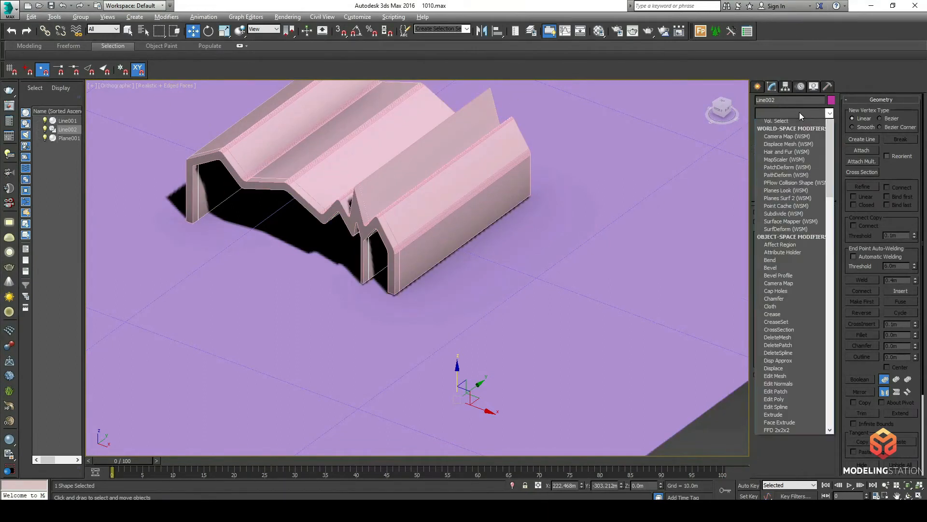
type("ex")
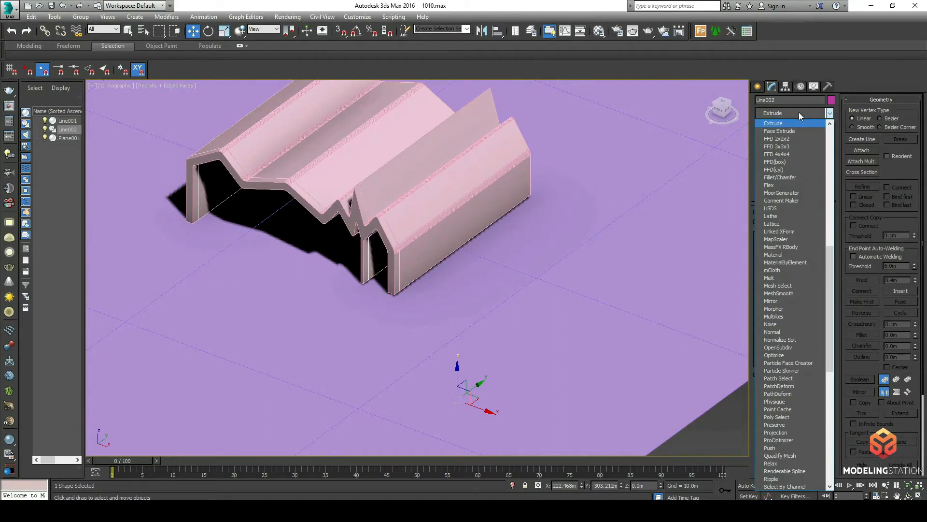
key("Return")
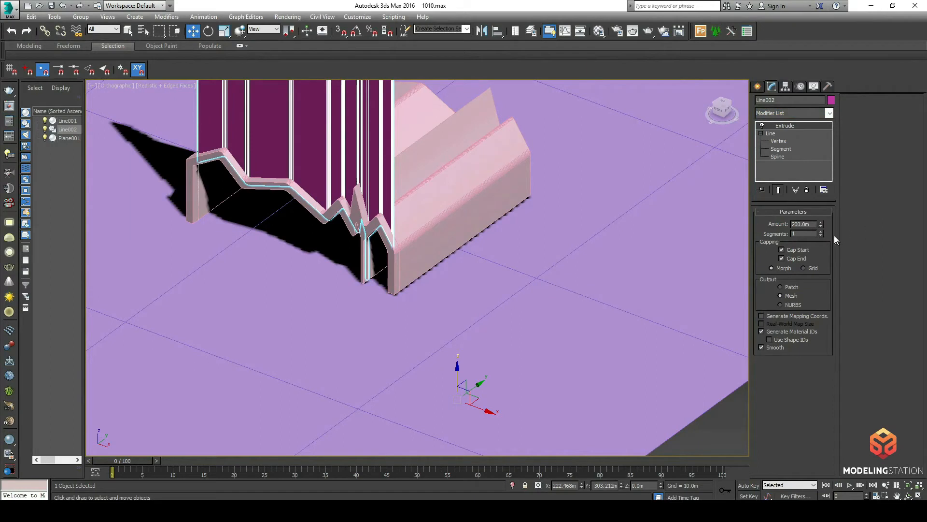
left_click_drag(821, 224, 819, 519)
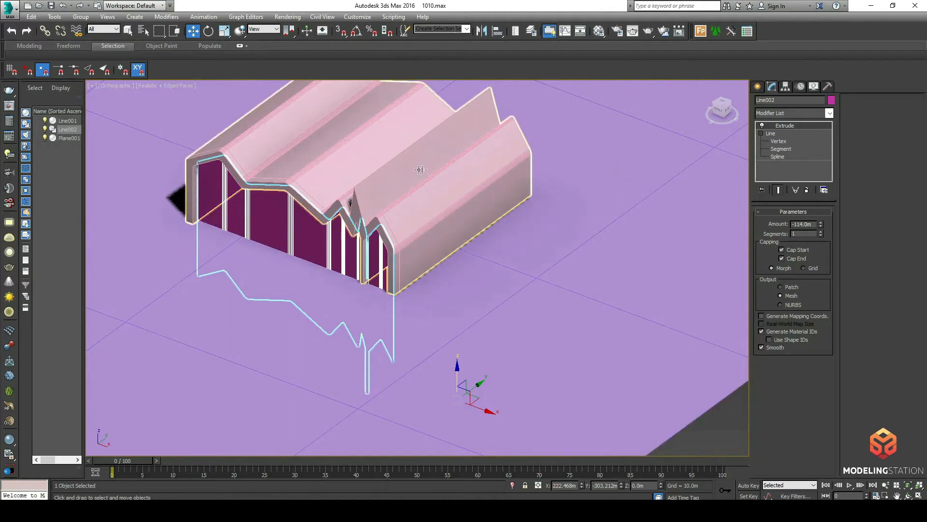
- Change the extruded facade's object color to pale blue
left_click(831, 100)
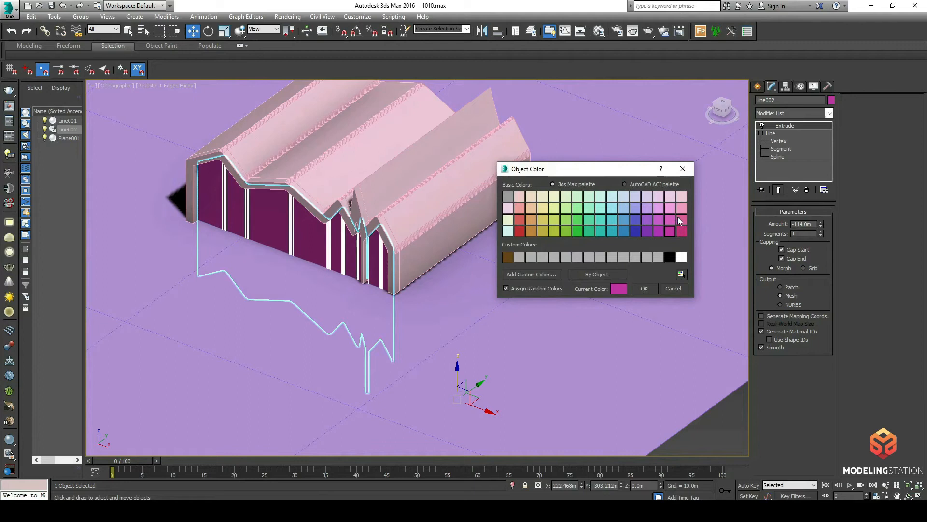
left_click(658, 197)
left_click(611, 196)
left_click(646, 288)
- Convert the extruded facade object to an Editable Poly
scroll(531, 261, "down", 5)
middle_click_drag(531, 261, 512, 265, "alt")
middle_click_drag(537, 298, 404, 312, "alt")
right_click(424, 291)
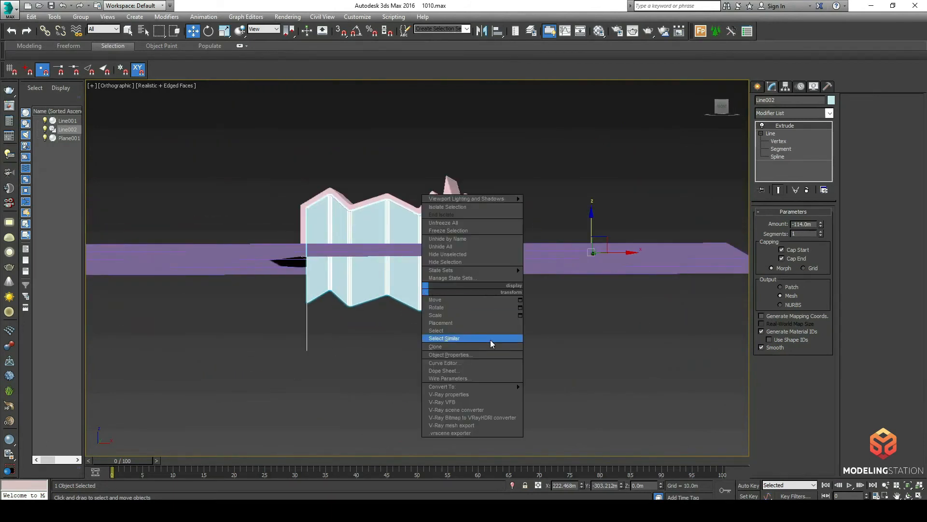
mouse_move(508, 386)
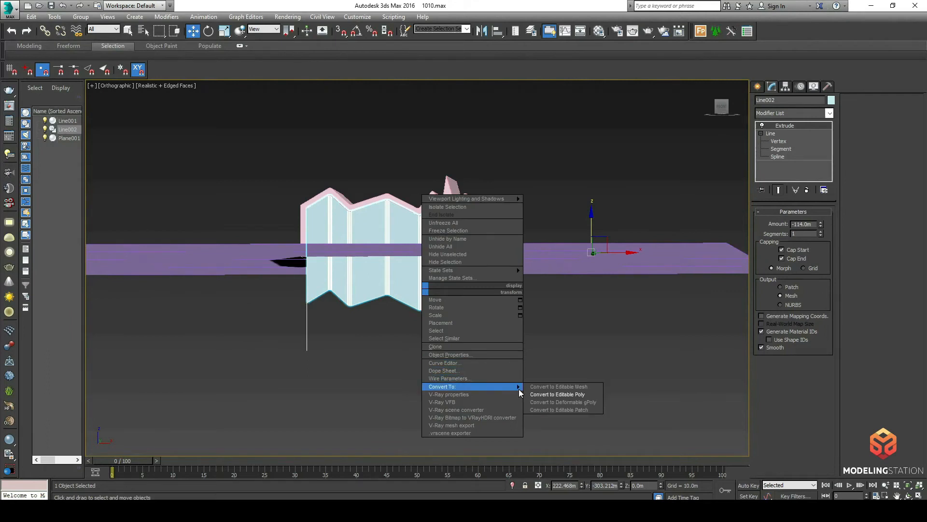
left_click(539, 394)
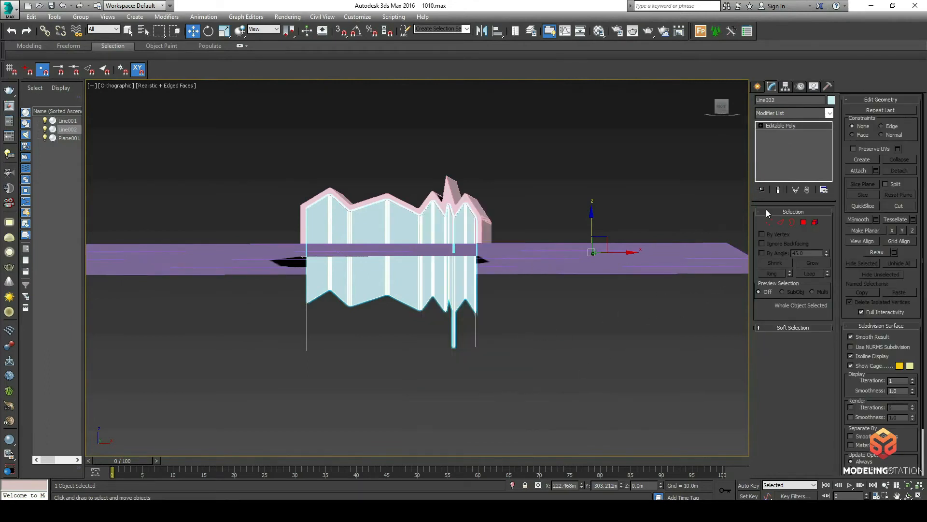
- At polygon level, delete the narrow facade strip that hangs below the others in the gap between the two building volumes
left_click(804, 222)
scroll(414, 337, "up", 5)
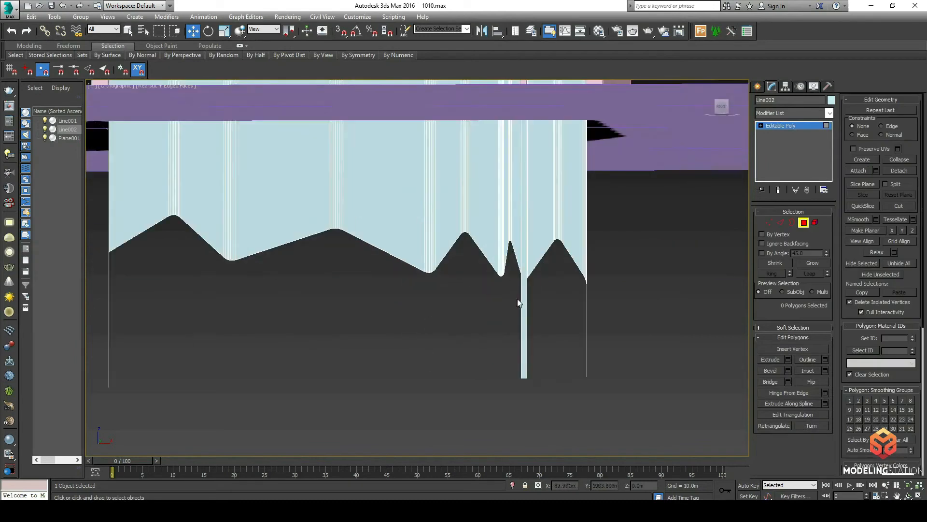
left_click(524, 305)
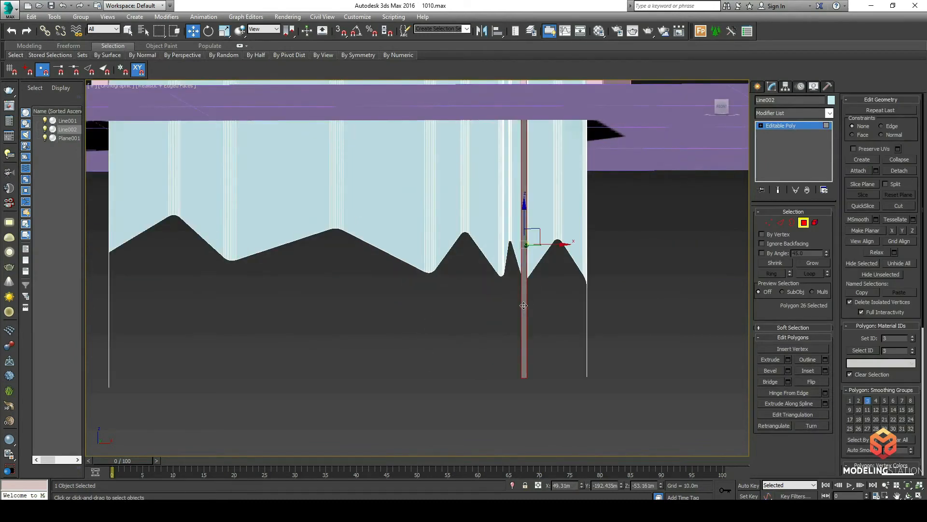
key("Delete")
scroll(524, 306, "down", 4)
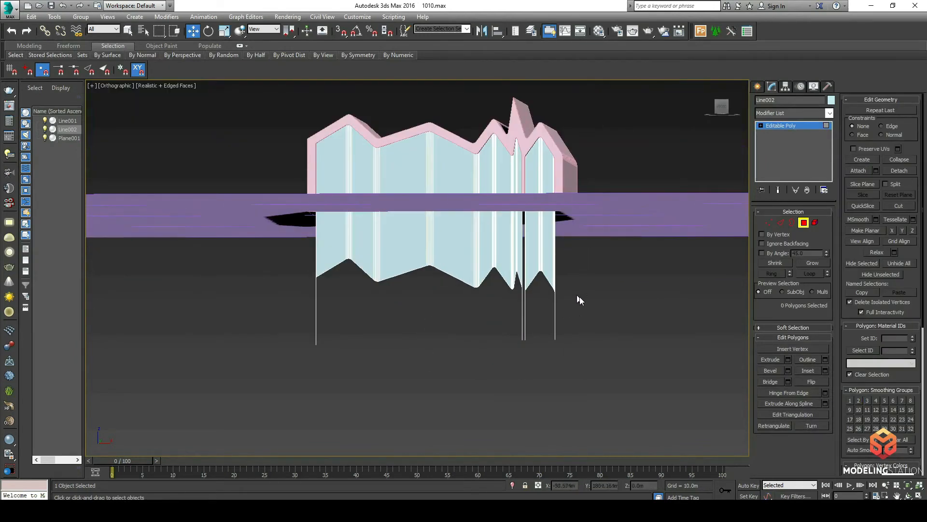
- Select all the lower vertices of the facade and make them planar along Z
left_click(766, 222)
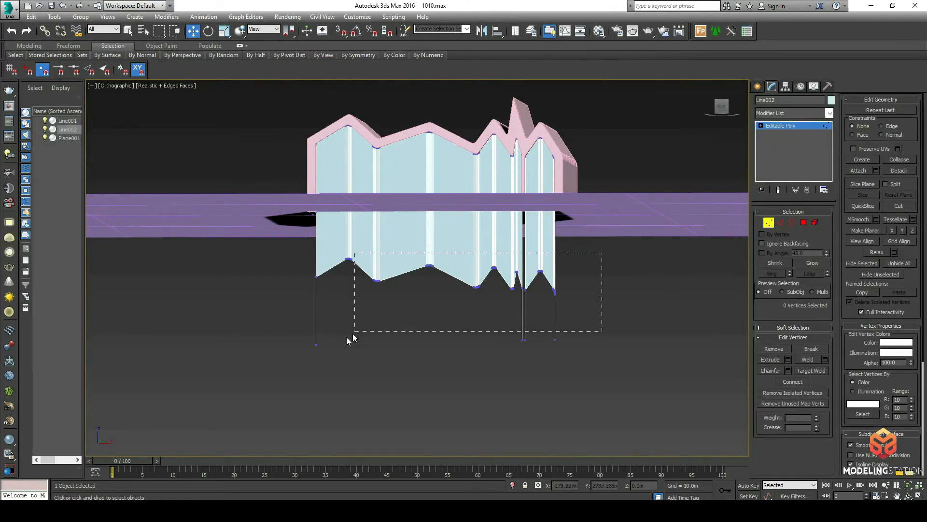
left_click_drag(234, 393, 234, 393)
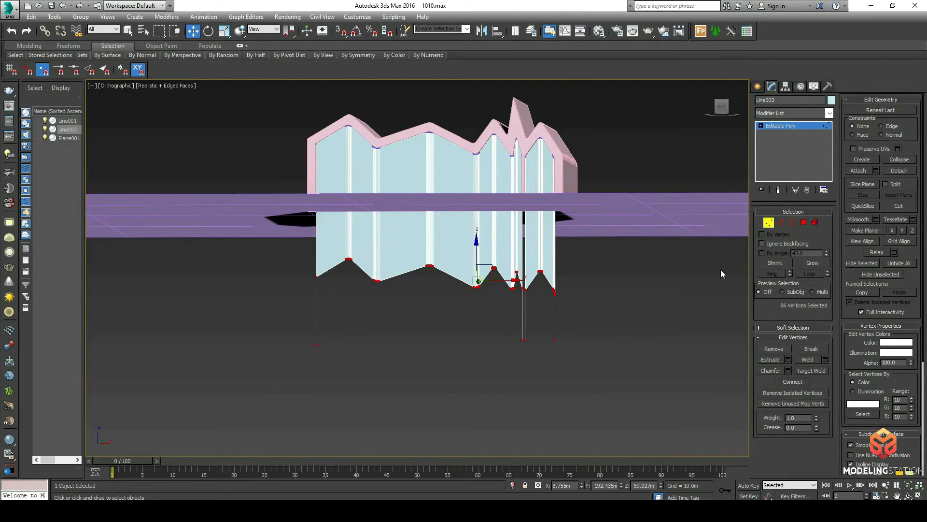
left_click(913, 231)
- With 3D snapping enabled, move the facade's lower vertices up along Z onto the ground plane
middle_click_drag(430, 342, 444, 350, "alt")
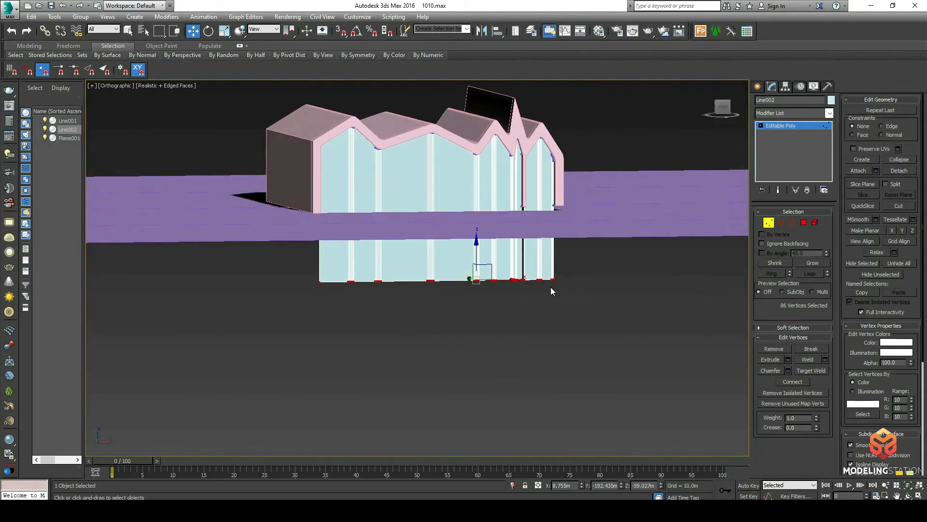
left_click(341, 31)
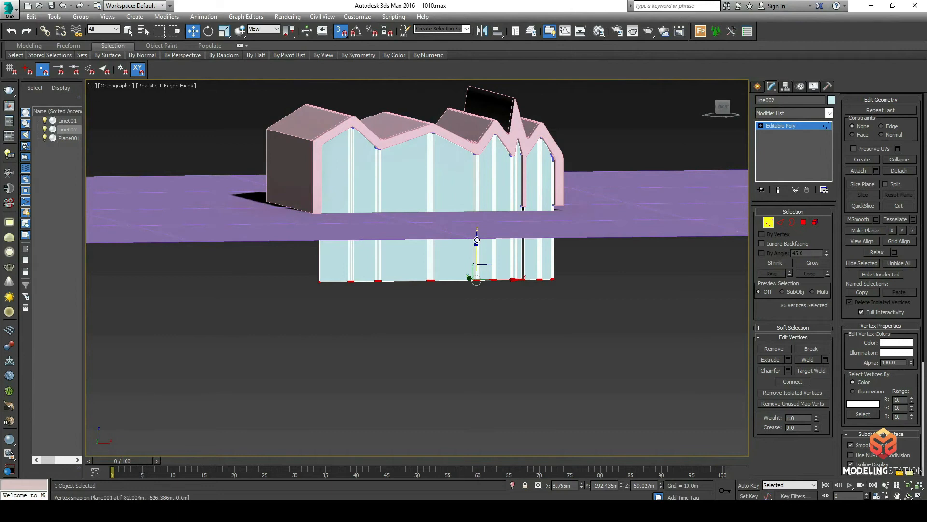
left_click_drag(477, 241, 306, 217)
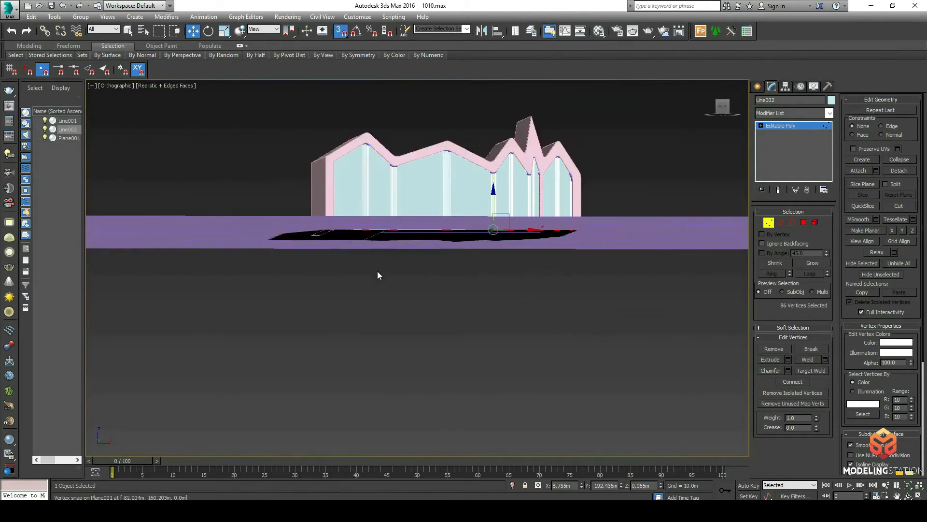
- Clear the vertex selection and examine how the facade's bottom edge meets the ground plane and the side walls
middle_click_drag(378, 270, 370, 303, "alt")
scroll(370, 309, "up", 6)
scroll(406, 249, "down", 5)
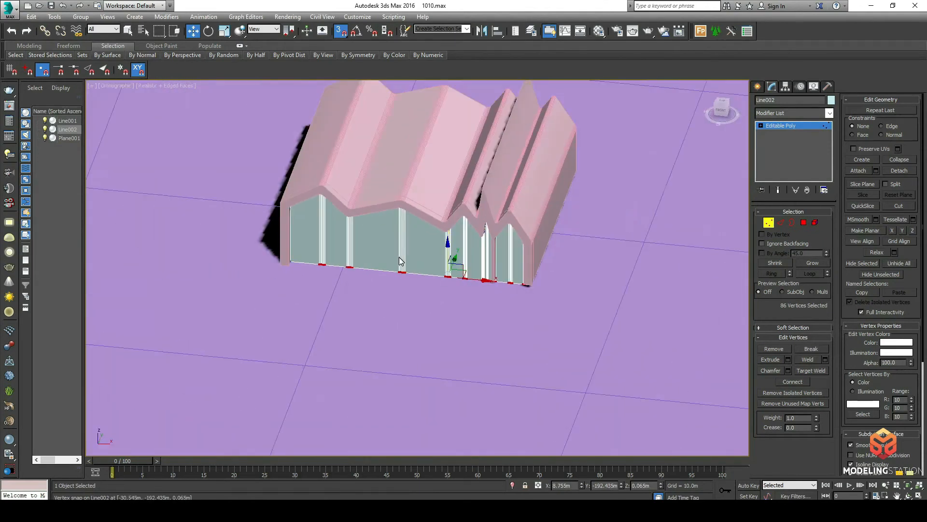
scroll(697, 215, "down", 3)
middle_click_drag(697, 216, 543, 249)
left_click(739, 283)
scroll(463, 294, "up", 5)
middle_click_drag(476, 270, 486, 251, "alt")
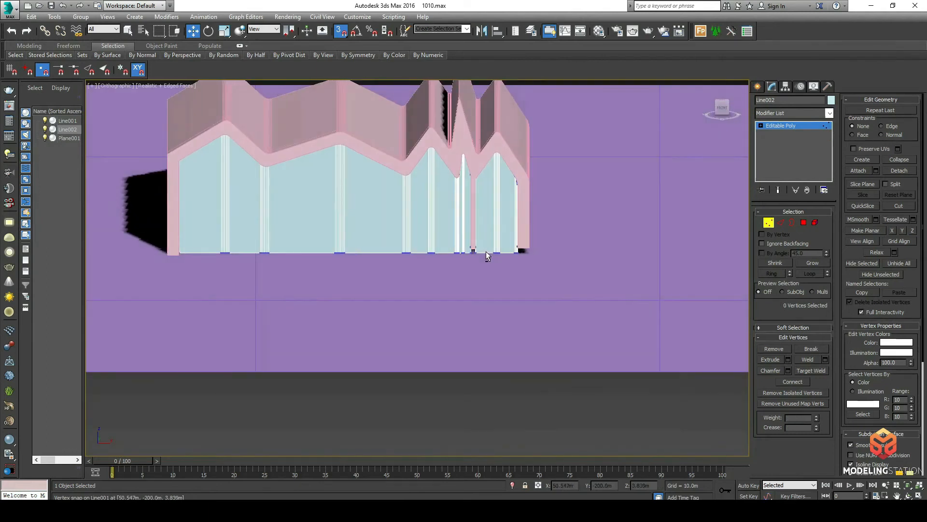
scroll(497, 236, "up", 4)
scroll(514, 247, "up", 3)
scroll(542, 247, "down", 3)
mouse_move(534, 251)
middle_mouse_down("alt")
mouse_move(550, 259)
mouse_move(524, 260)
mouse_move(530, 267)
middle_mouse_up("alt")
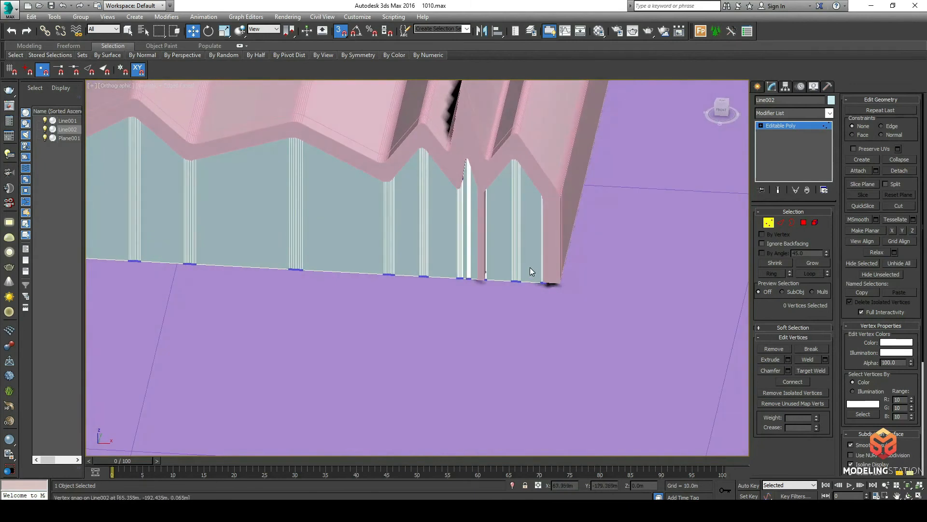
scroll(530, 267, "up", 2)
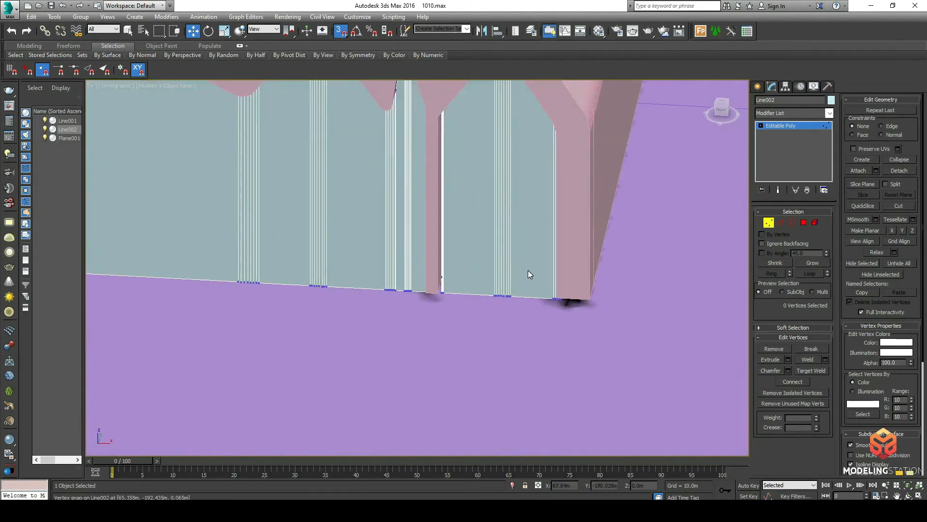
- At polygon level, select all the polygons of the facade, including the narrow strips at the folds
left_click(804, 222)
scroll(610, 250, "down", 4)
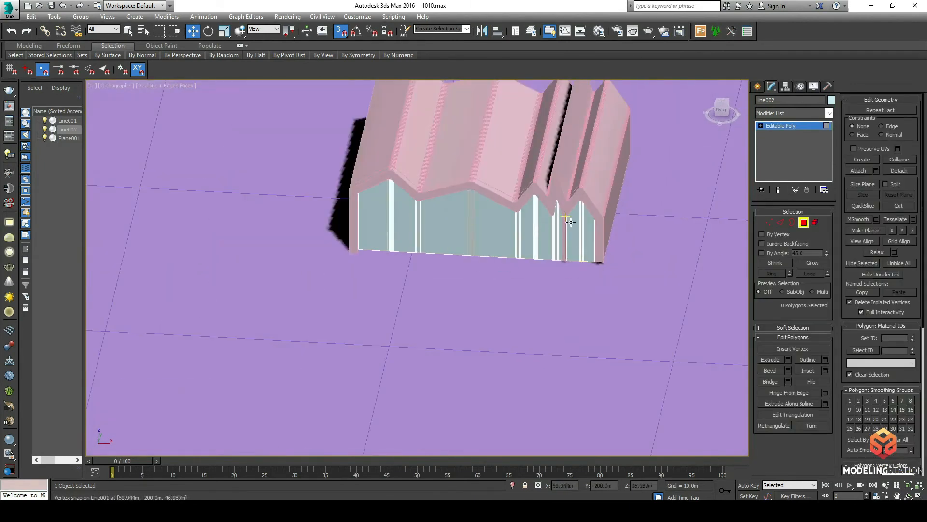
left_click(588, 226)
left_click(573, 227, "ctrl")
scroll(580, 233, "up", 3)
left_click(583, 232, "ctrl")
scroll(583, 232, "down", 4)
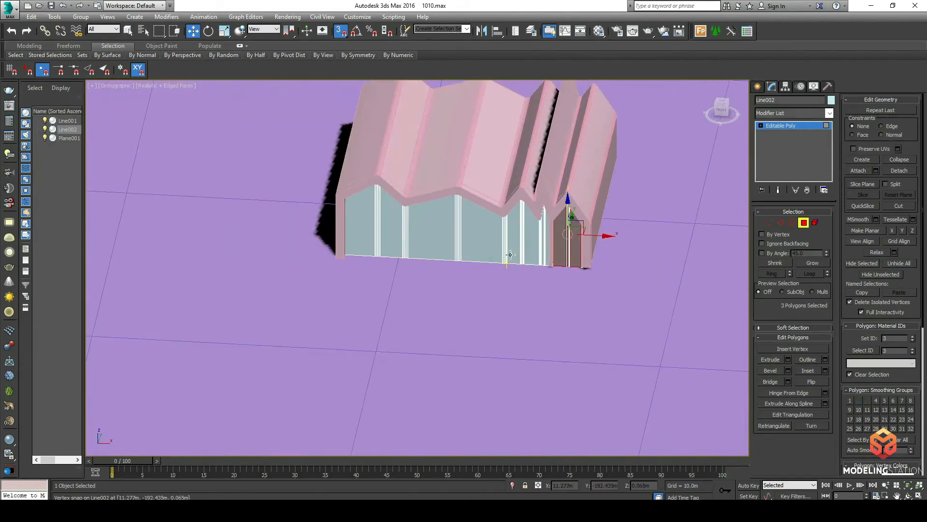
scroll(555, 234, "down", 3)
left_click_drag(450, 272, 448, 269)
scroll(495, 230, "up", 5)
scroll(486, 255, "down", 6)
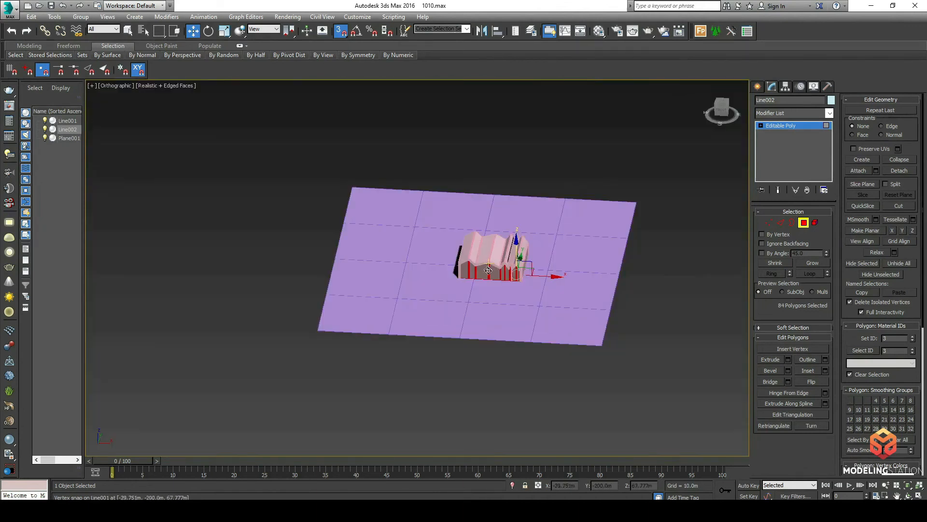
scroll(489, 270, "up", 5)
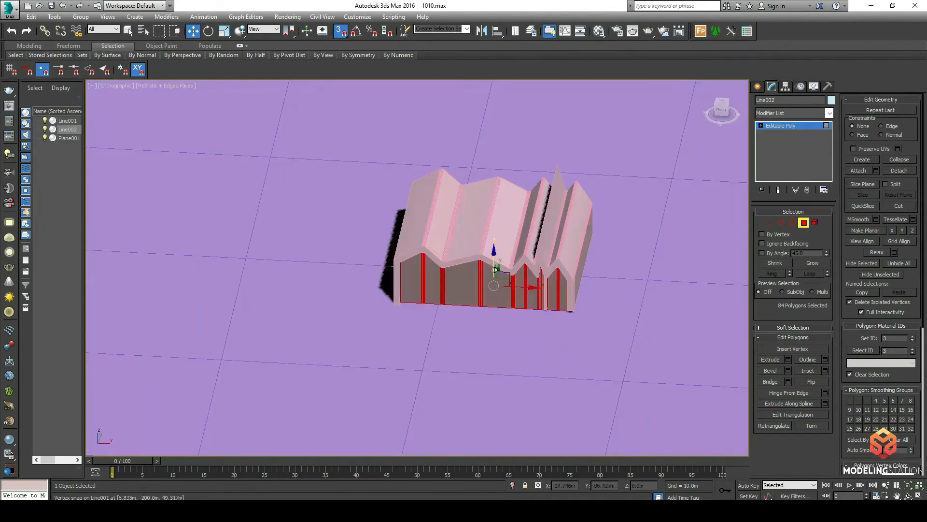
- Convert the facade's polygon selection to edges and remove the vertical dividing edges, leaving plain glass faces
left_click(781, 223)
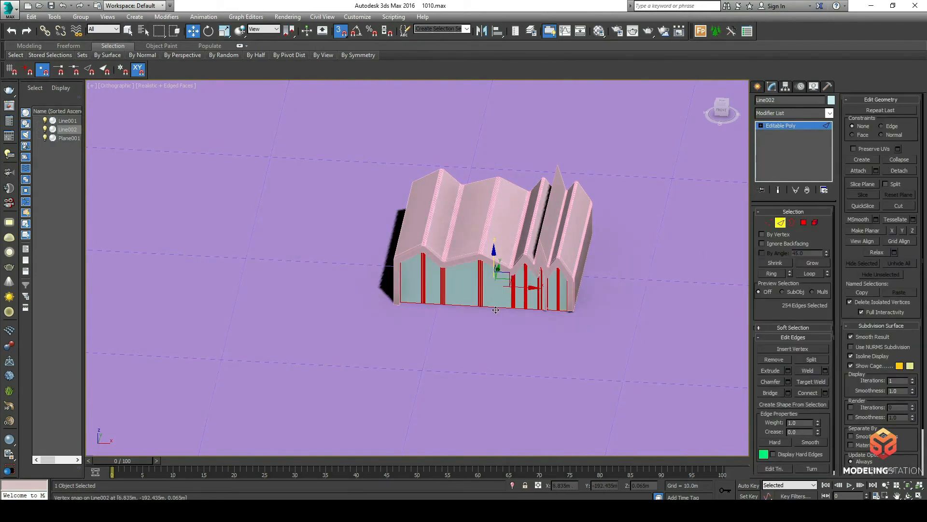
scroll(490, 294, "up", 2)
scroll(489, 291, "up", 2)
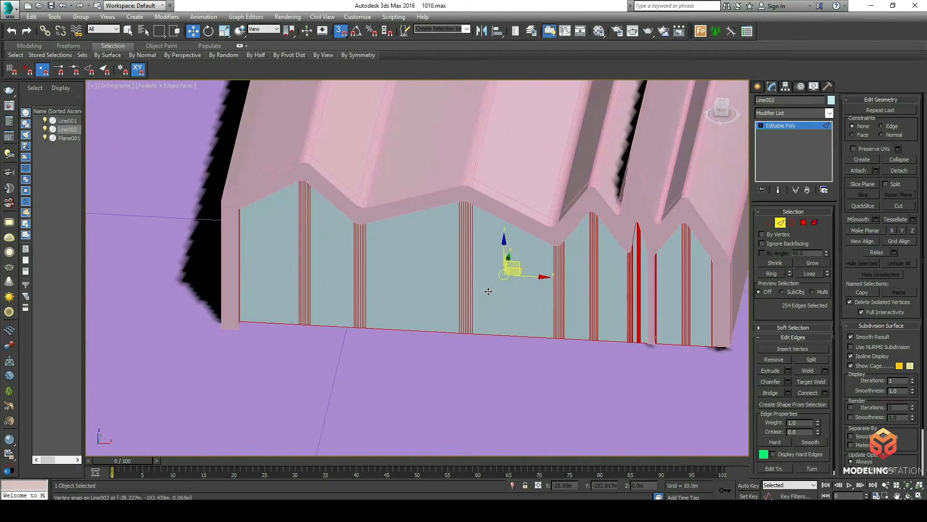
scroll(489, 291, "down", 4)
middle_click_drag(492, 295, 467, 312, "alt")
scroll(539, 307, "up", 2)
key("BackSpace")
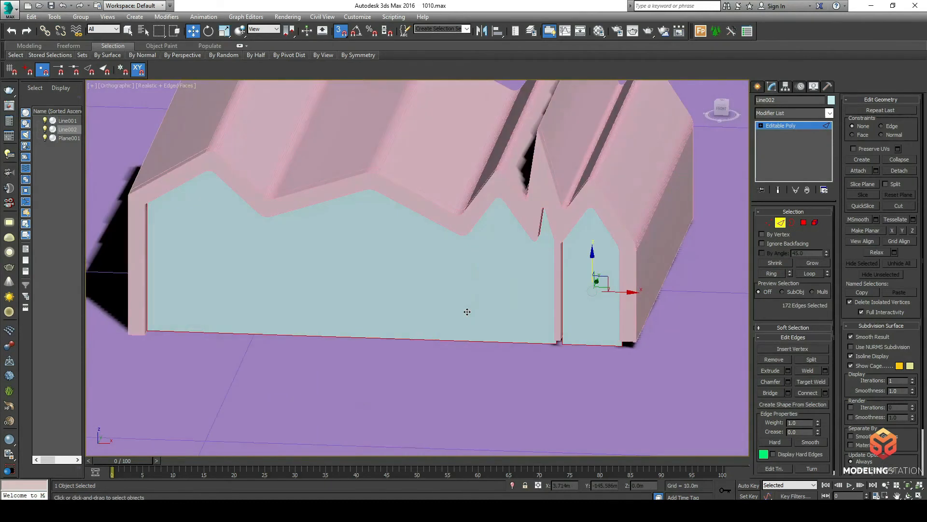
- Select the two large facade polygons, clear all their smoothing groups, and deselect the facade object
scroll(484, 326, "down", 5)
key("4")
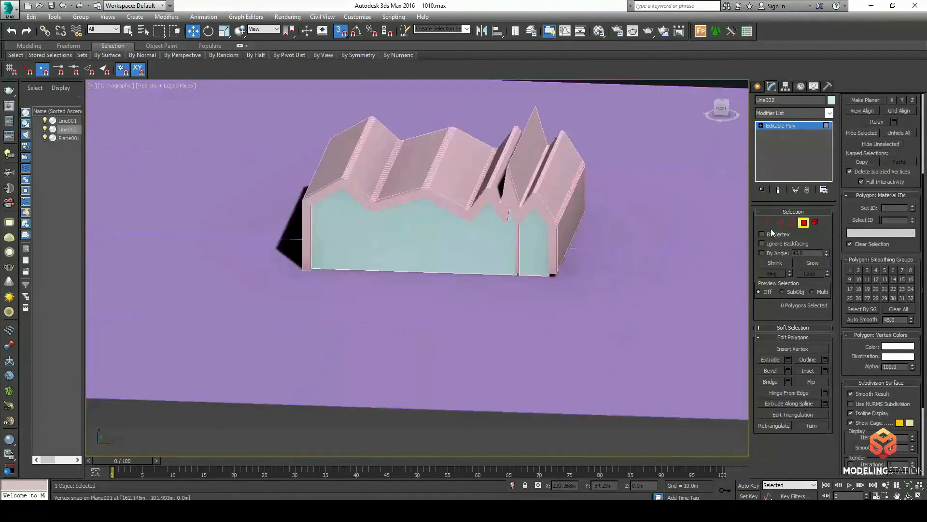
left_click(539, 245)
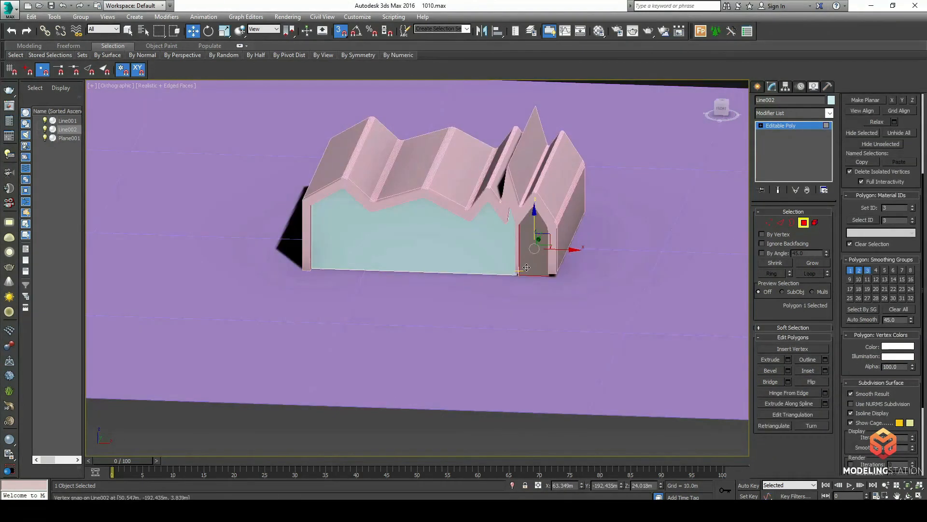
left_click(456, 238, "ctrl")
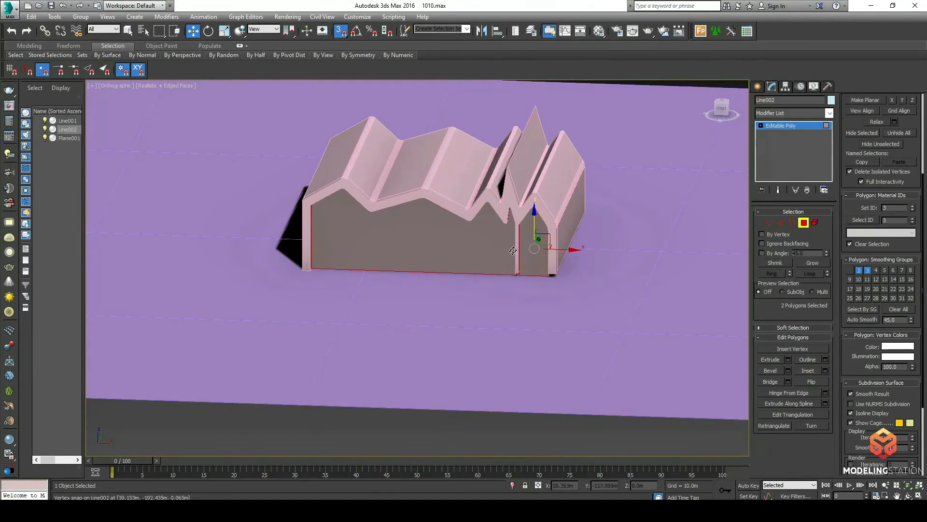
left_click(899, 308)
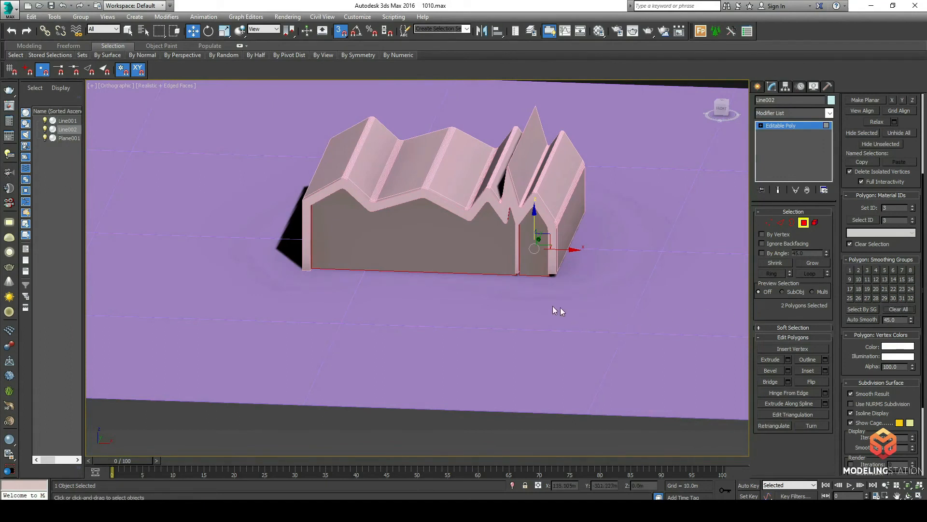
scroll(486, 285, "down", 3)
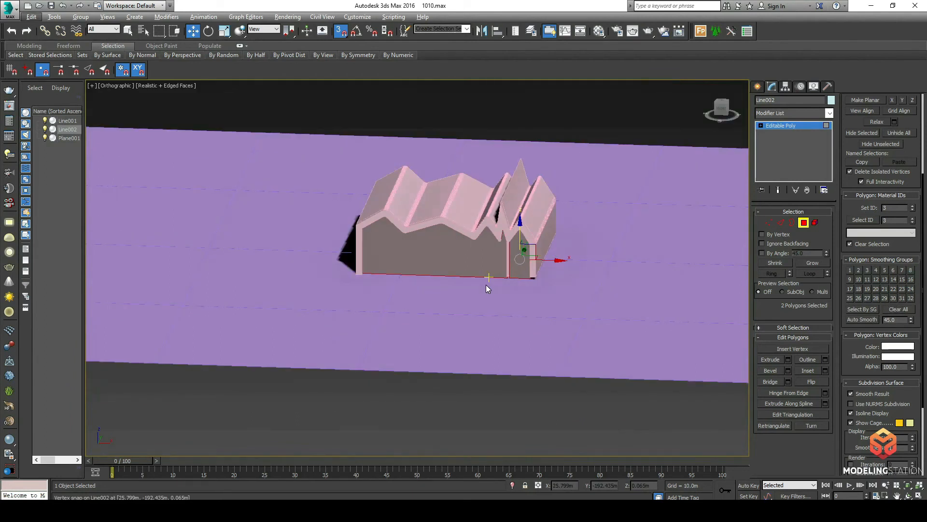
mouse_move(429, 316)
middle_mouse_down("alt")
mouse_move(441, 300)
mouse_move(417, 315)
middle_mouse_up("alt")
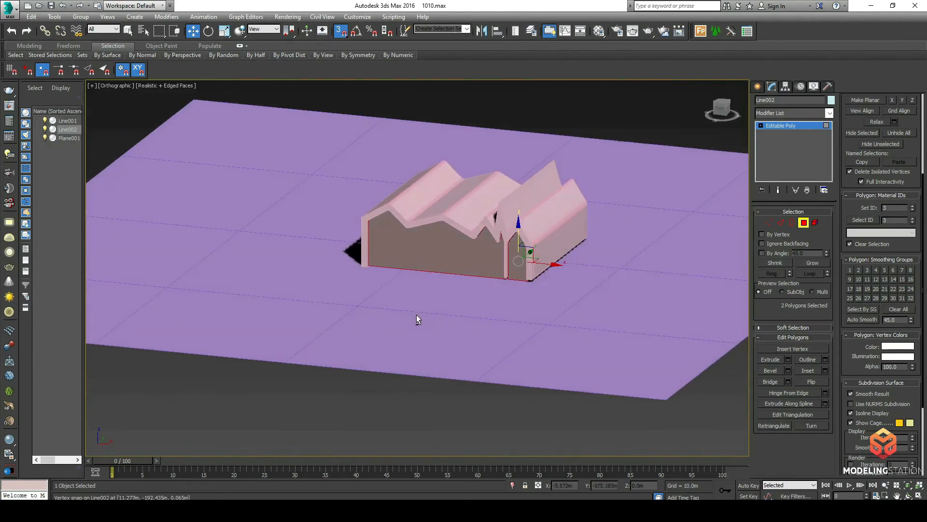
left_click(469, 261)
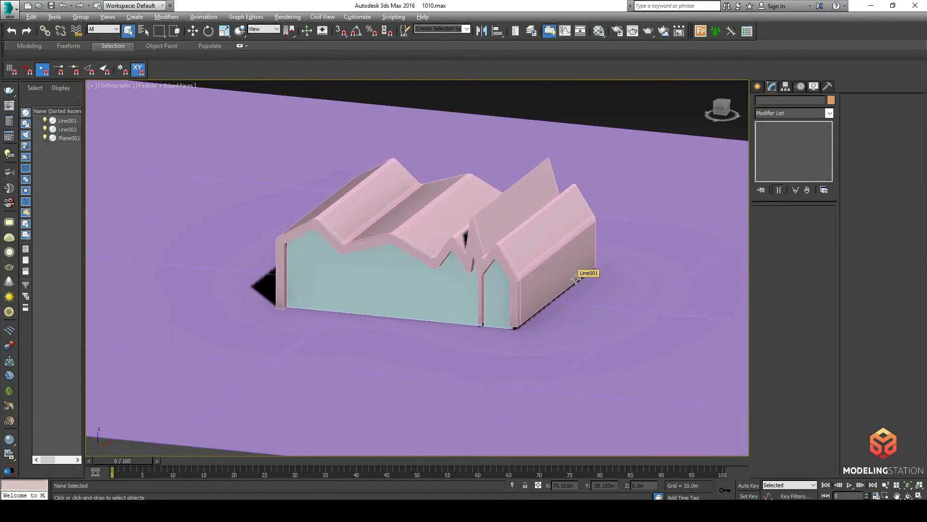
- Select all bottom vertices of the folded roof shell in the front view and snap-move them vertically down toward the ground line
left_click(505, 321)
scroll(505, 320, "up", 3)
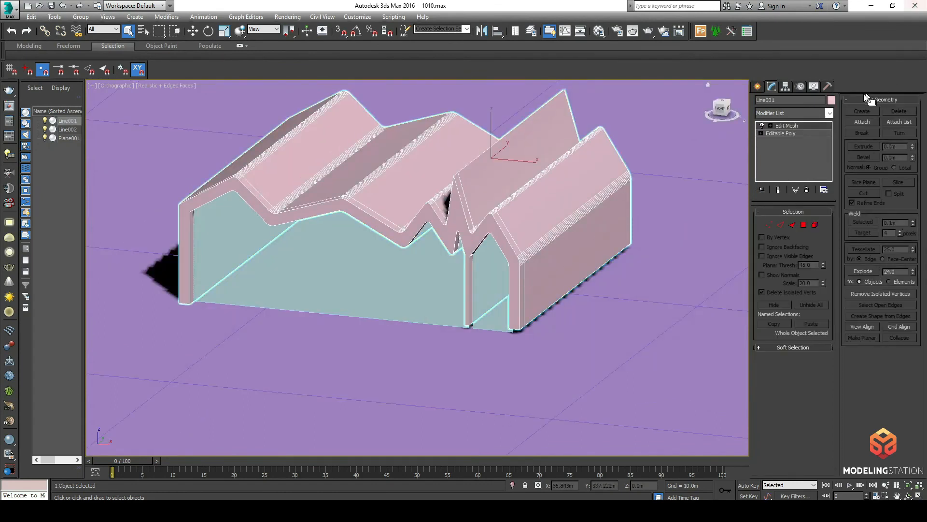
left_click(768, 225)
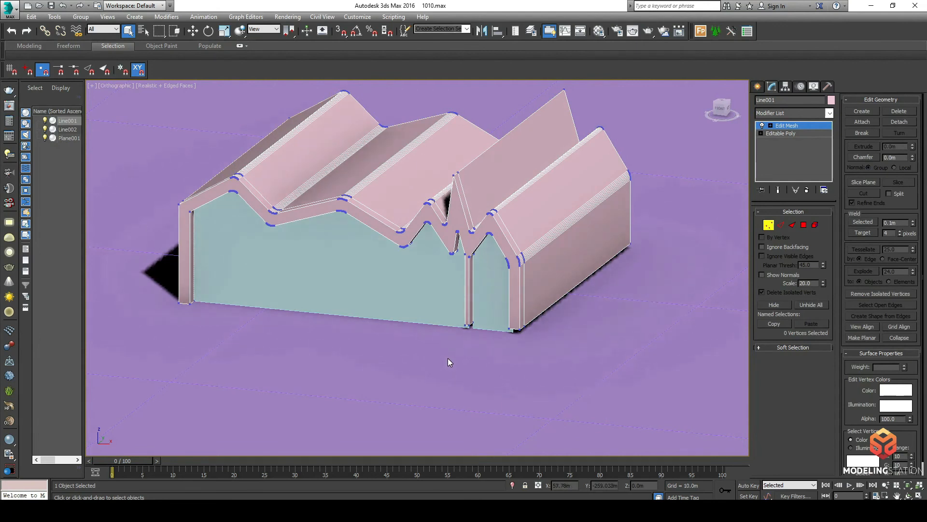
key("f")
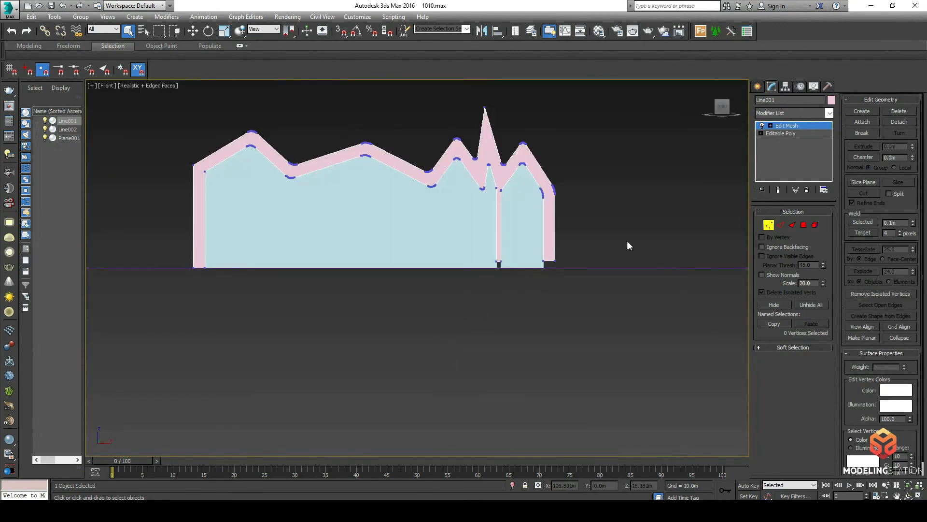
left_click_drag(631, 245, 231, 299)
left_click_drag(128, 312, 129, 312)
key("w")
left_click(340, 31)
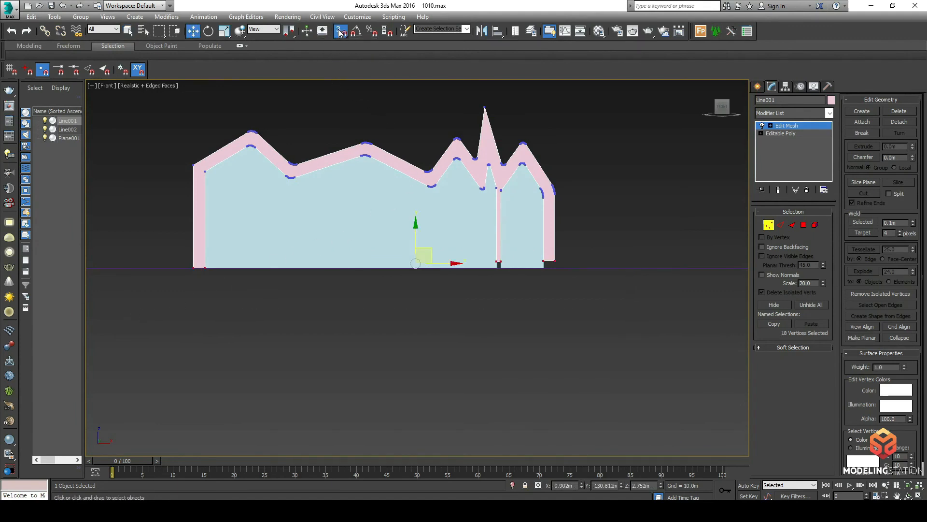
scroll(504, 242, "up", 3)
scroll(504, 245, "up", 2)
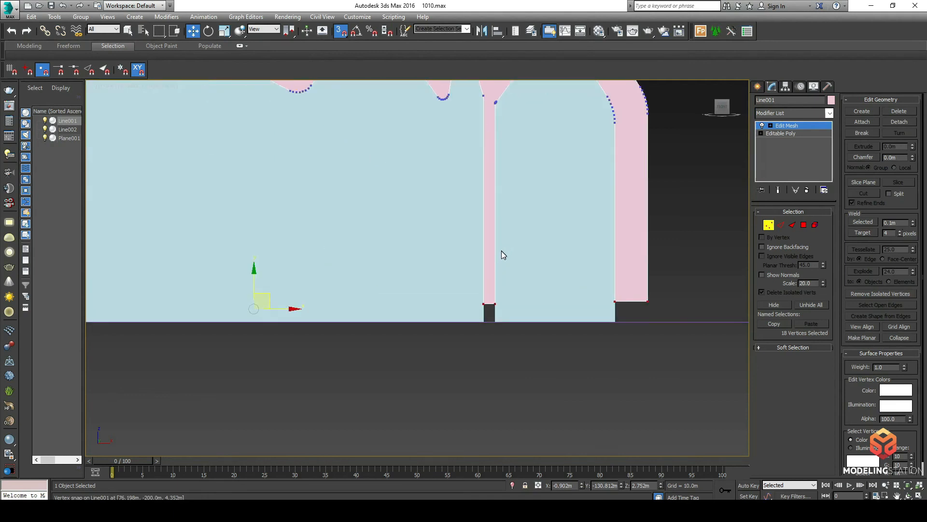
scroll(500, 261, "down", 2)
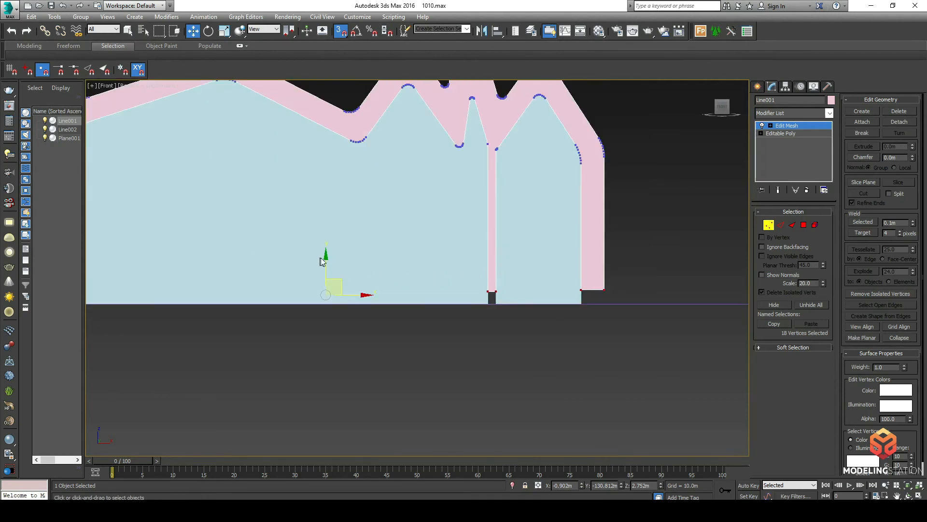
left_click_drag(325, 256, 585, 305)
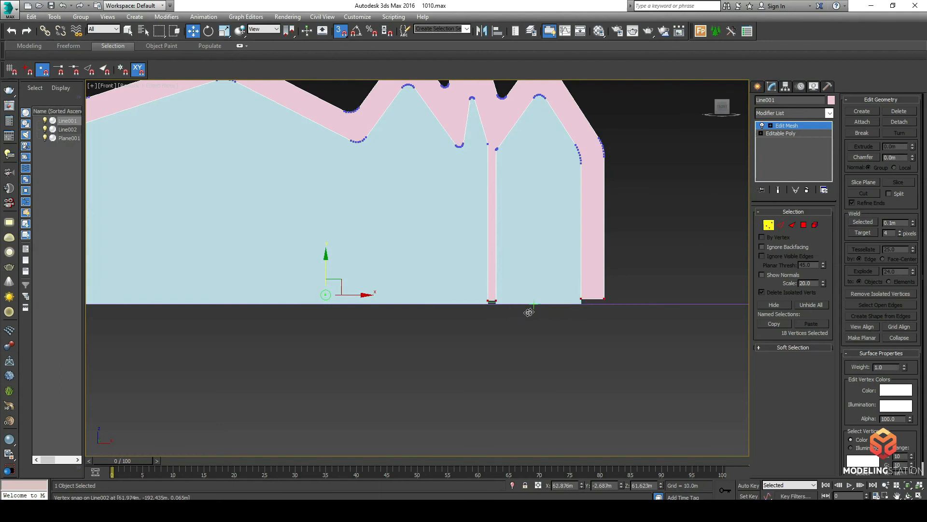
left_click_drag(484, 309, 485, 308)
- Bring the bottom vertices of the shell's leftmost wall back up to the ground line
middle_click_drag(258, 303, 516, 309)
middle_click_drag(324, 318, 535, 313)
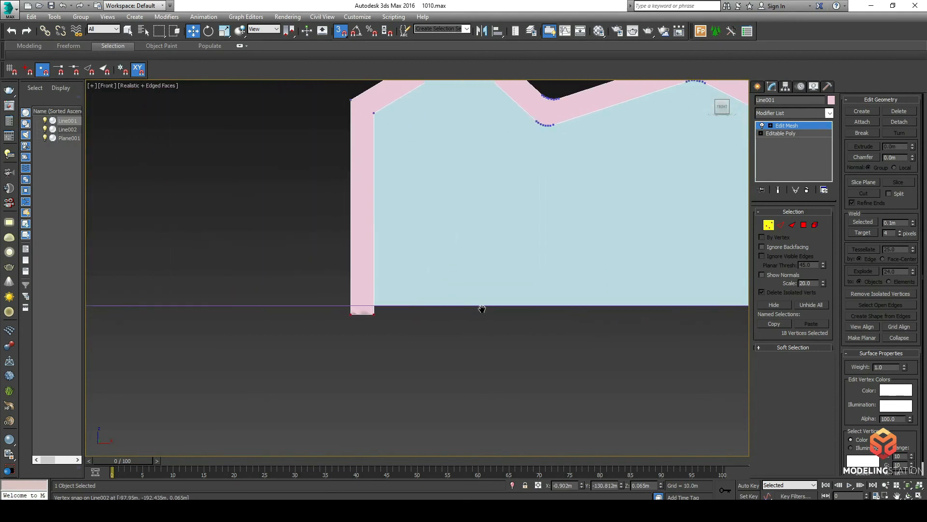
left_click_drag(313, 327, 378, 305)
- Select the bottom vertices of the shell's two right-hand walls, snap them down to the ground line, and leave vertex level
middle_click_drag(589, 366, 213, 386)
middle_click_drag(541, 389, 380, 388)
left_click_drag(575, 315, 352, 367)
left_click_drag(461, 292, 501, 337)
scroll(476, 364, "down", 3)
scroll(451, 374, "up", 1)
middle_click_drag(453, 373, 491, 372, "alt")
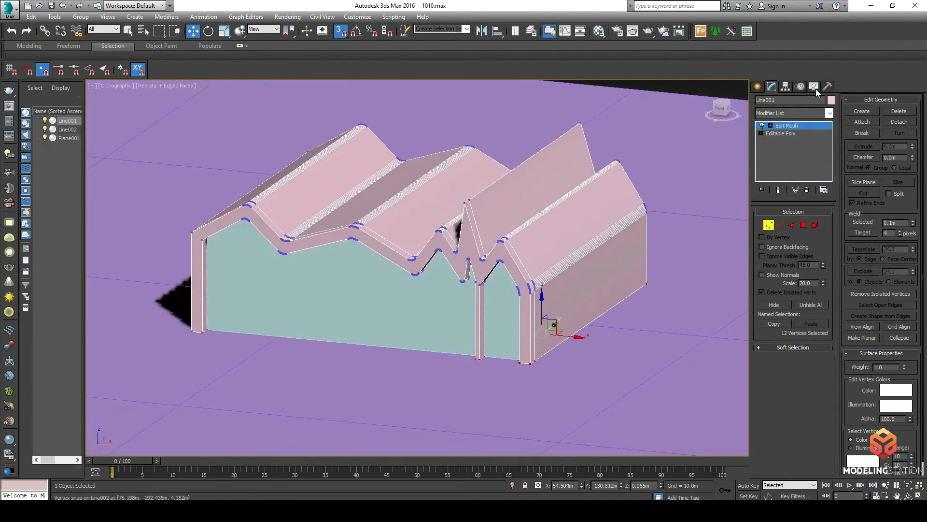
left_click(808, 128)
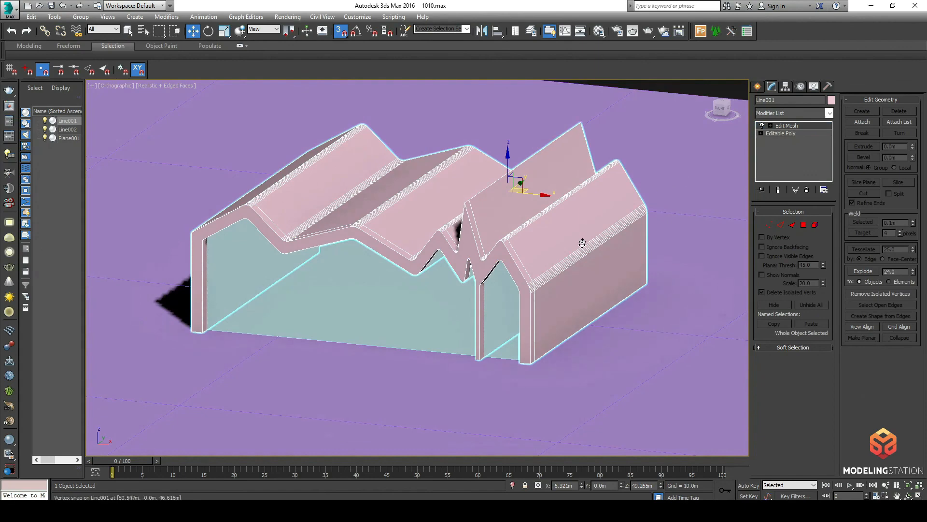
scroll(577, 256, "down", 3)
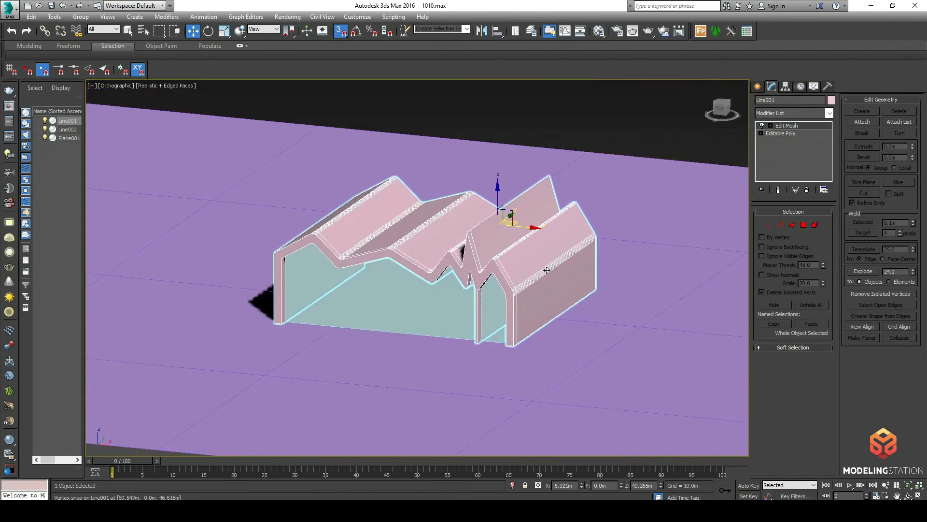